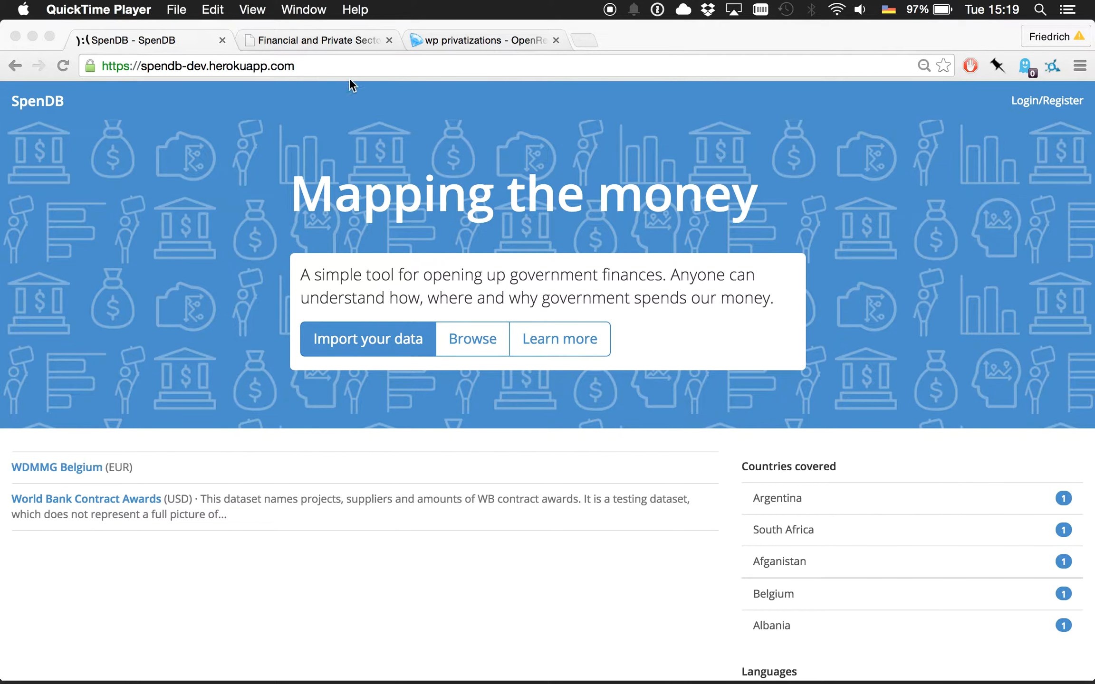
Step: Review the World Bank Privatization page, then examine the columns of the wp privatizations table in OpenRefine
left_click(314, 45)
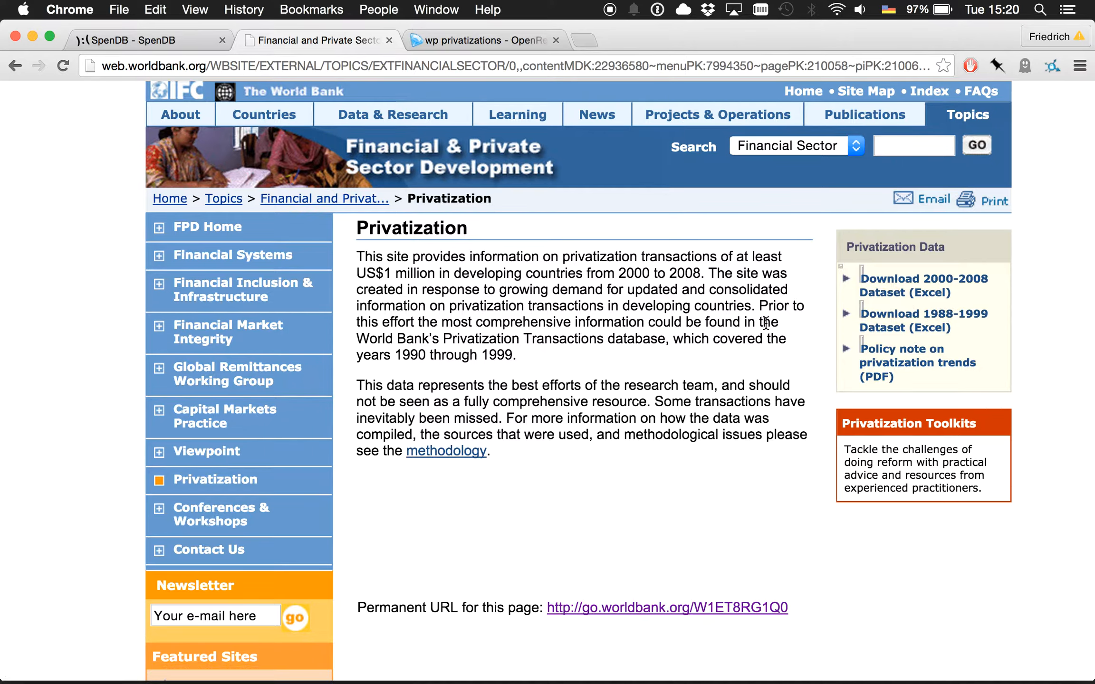
key("ctrl+Tab")
scroll(514, 297, "left", 4)
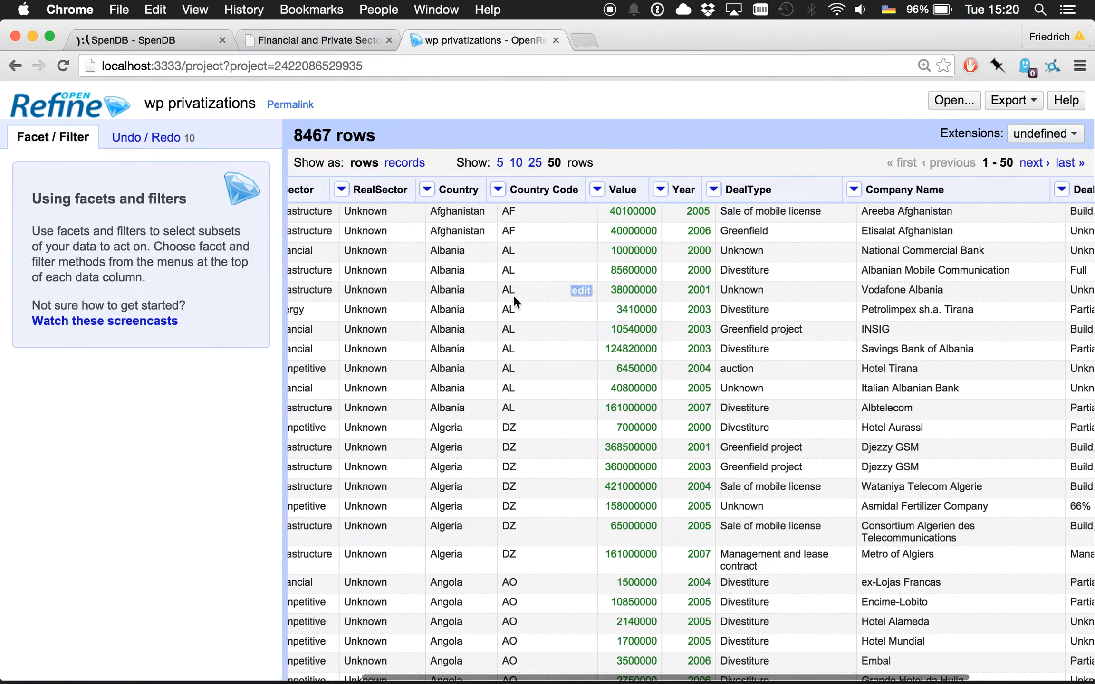
scroll(513, 295, "left", 3)
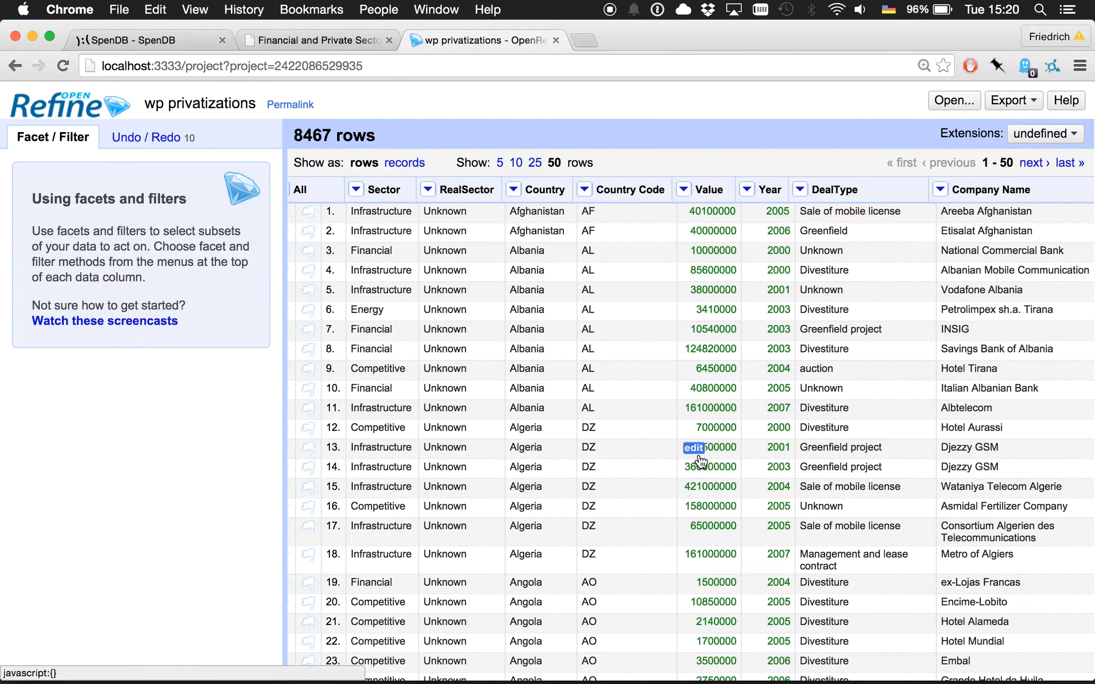
scroll(698, 454, "right", 3)
scroll(698, 453, "right", 2)
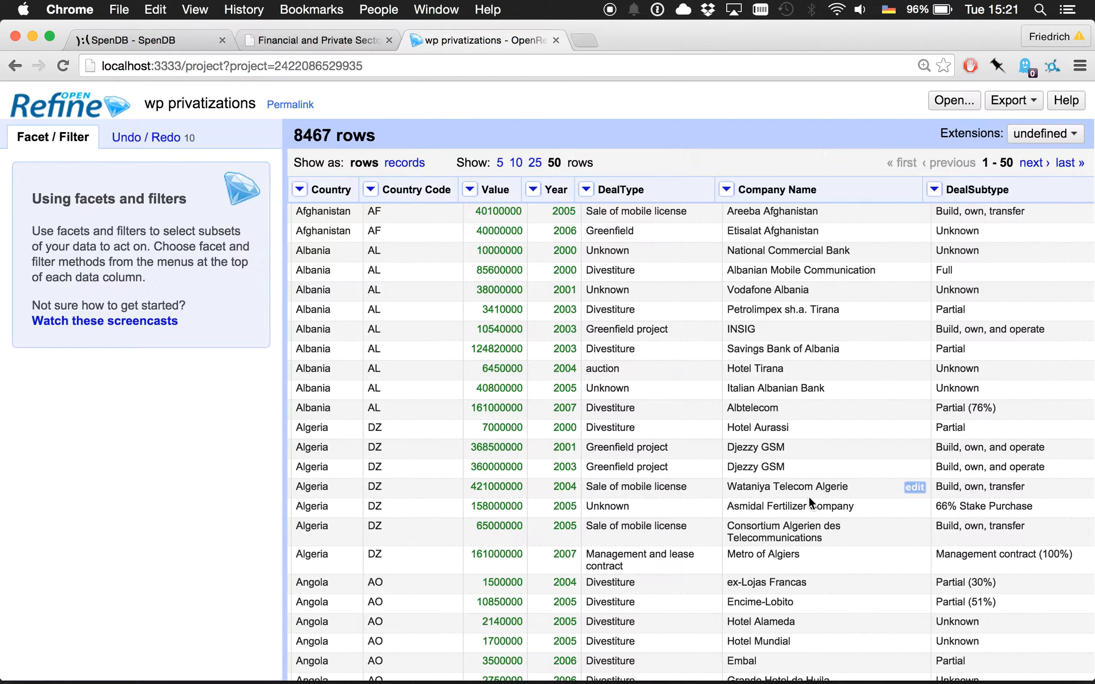
scroll(808, 496, "right", 1)
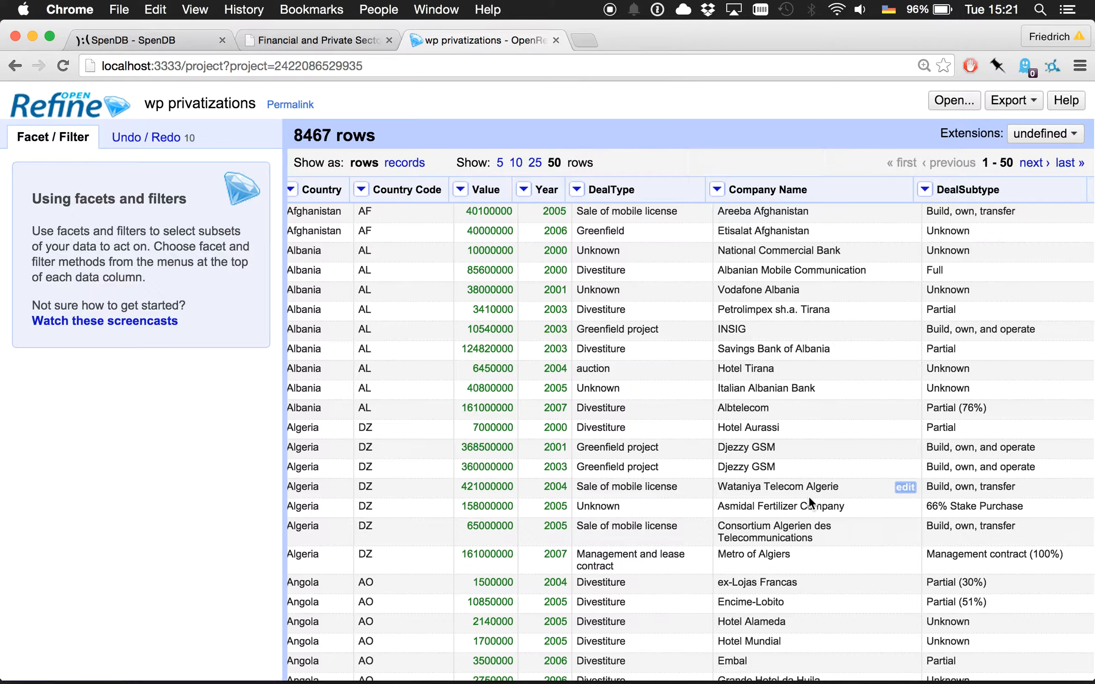
Step: Return to SpenDB, start importing data and log in to the existing account with the prefilled credentials
left_click(135, 37)
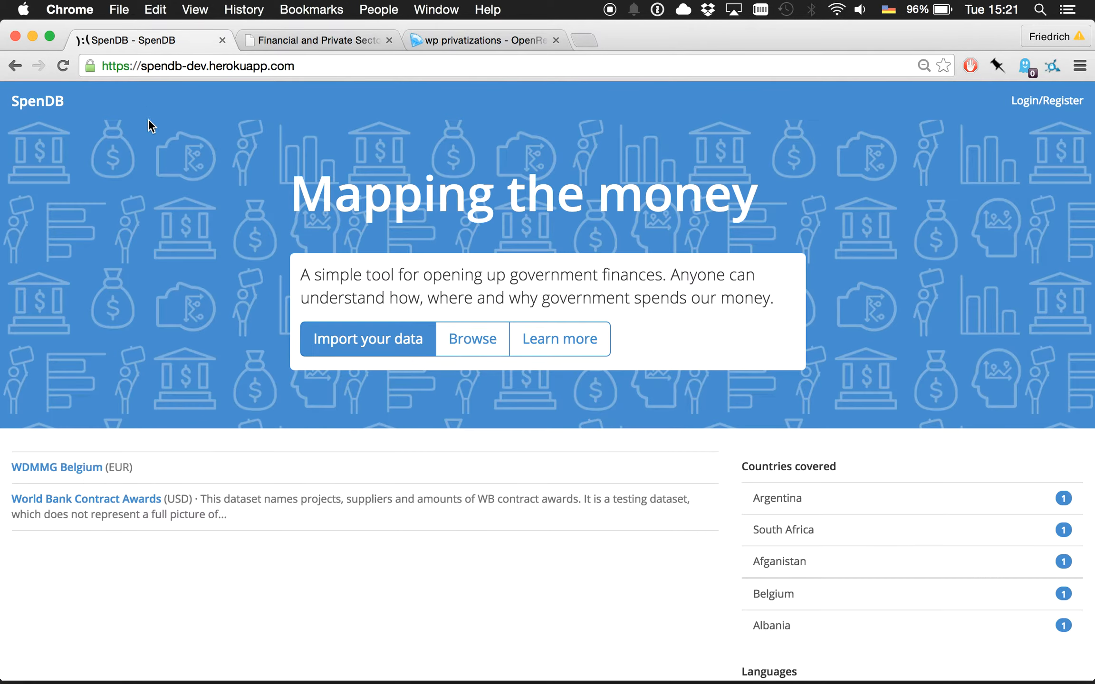
left_click(331, 354)
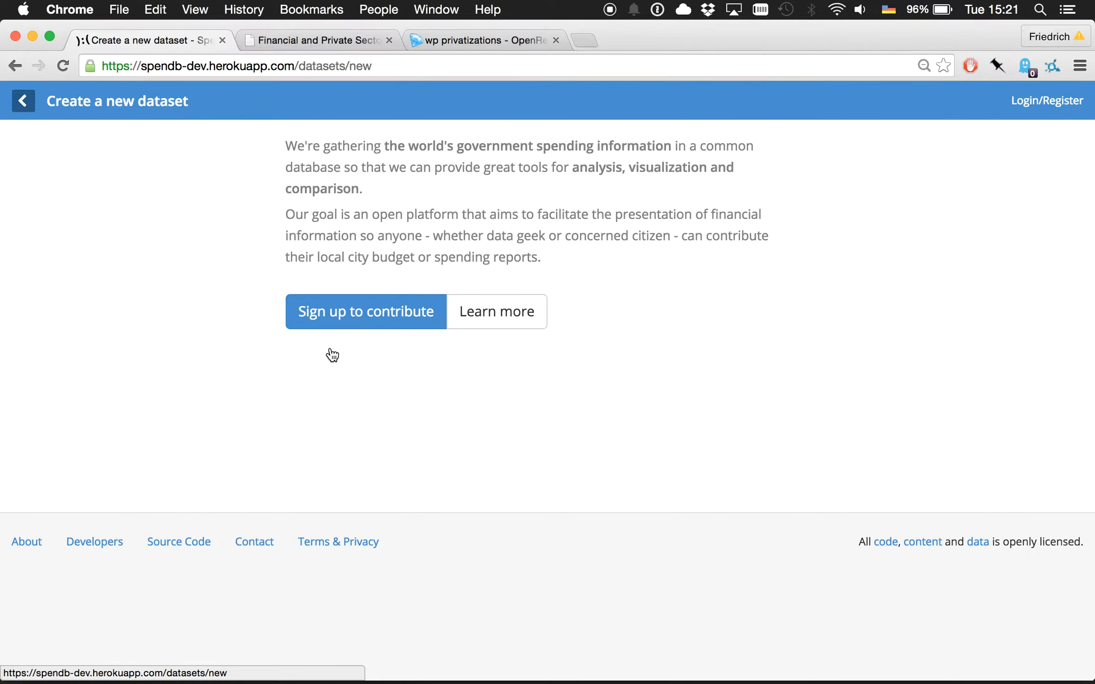
left_click(337, 323)
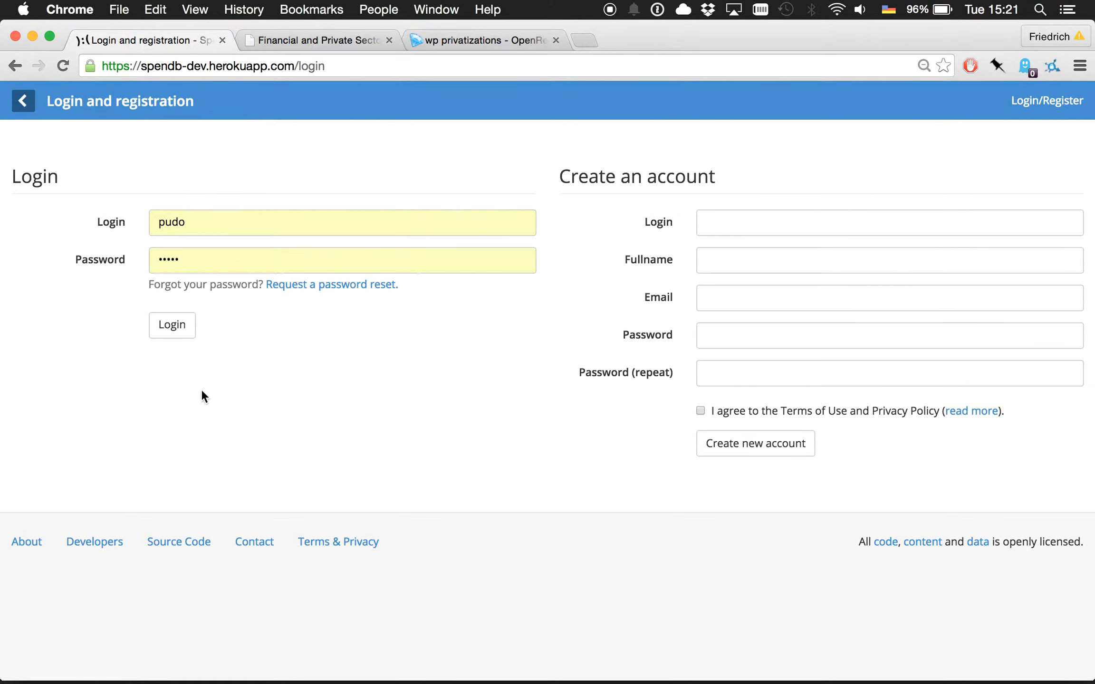
left_click(168, 338)
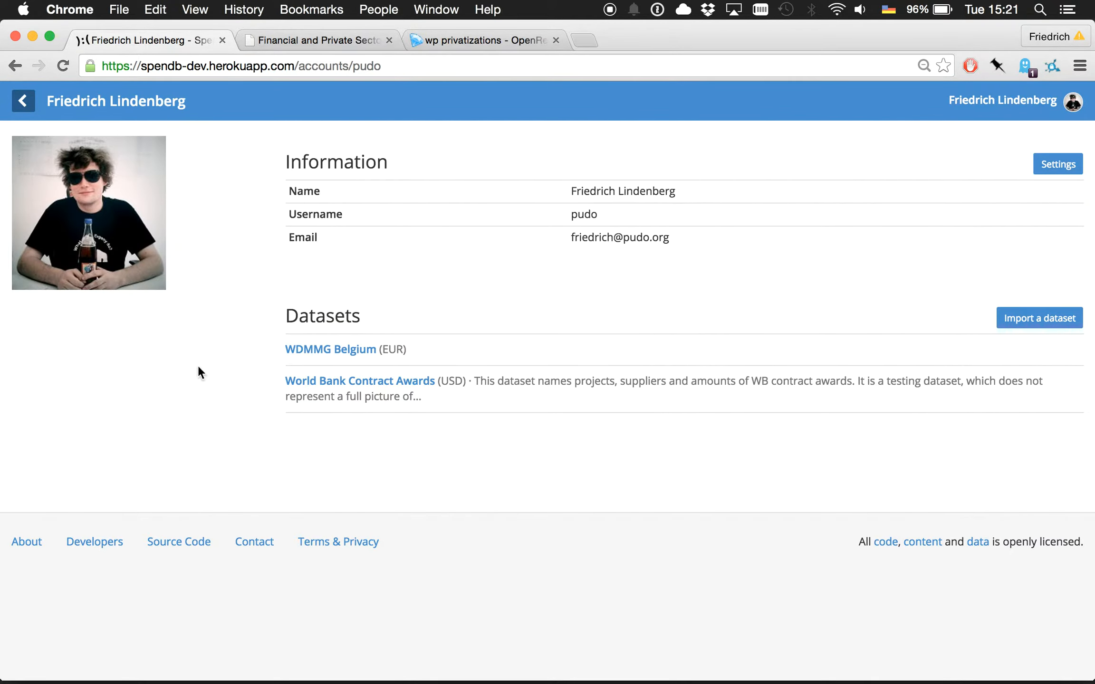
Step: Start a new dataset import and title it "World Bank Privatization database"
left_click(1007, 328)
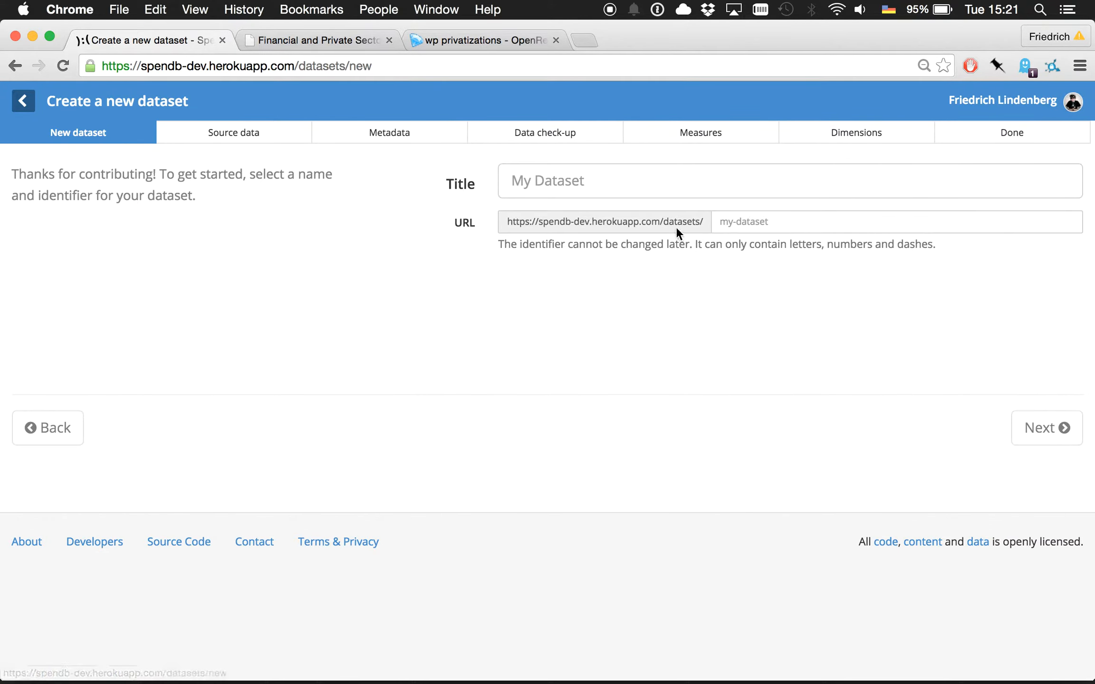
left_click(597, 183)
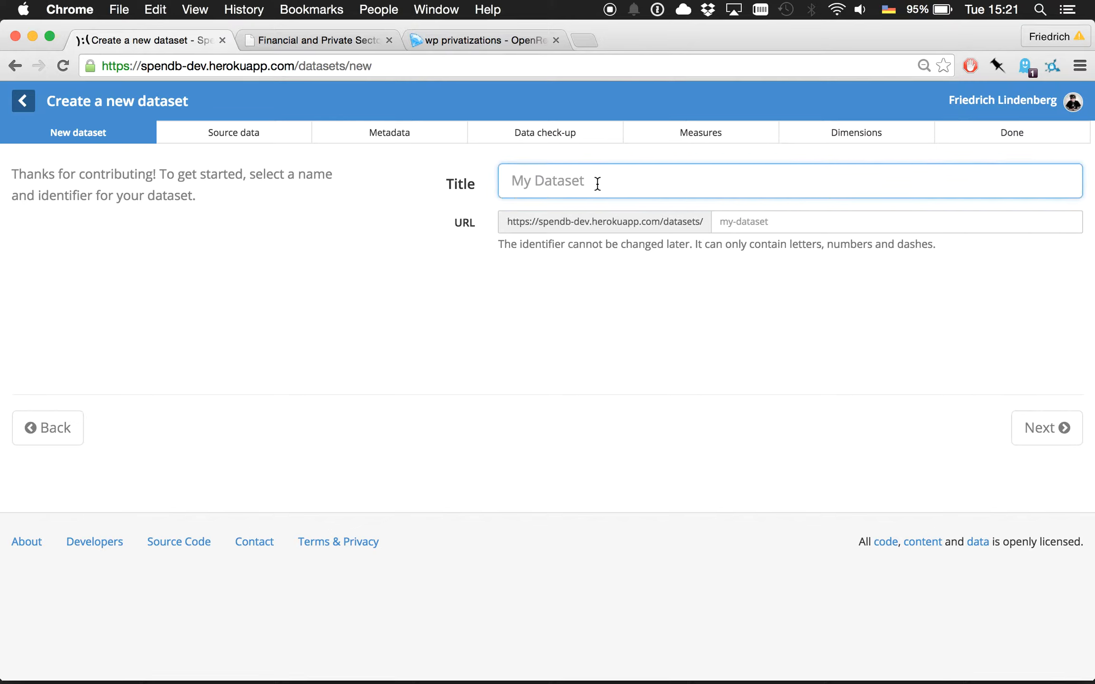
type("World Ban")
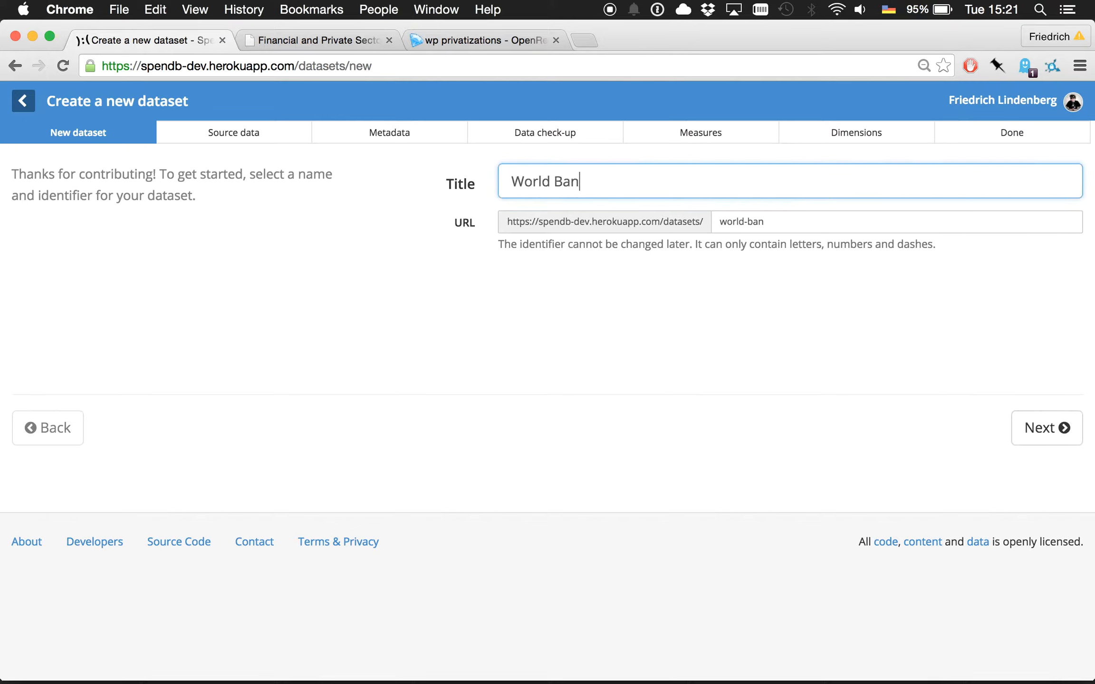
type("k Privatization database")
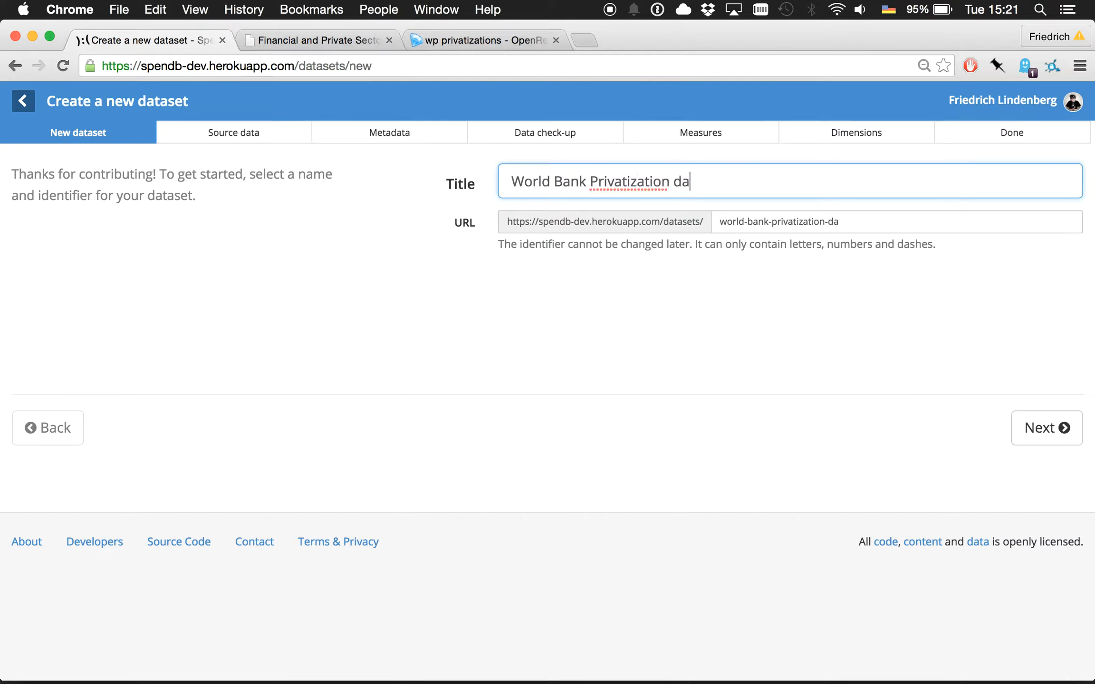
key("Left")
key("Left")
key("Left")
key("Left")
key("Left")
key("Left")
key("Left")
key("Left")
key("Left")
key("Left")
key("Left")
key("Left")
key("Left")
key("Left")
key("Left")
key("Right")
key("super+Right")
Step: Shorten the dataset's URL identifier to wb-privatization and continue to the source data stage
left_click(769, 220)
key("BackSpace")
key("BackSpace")
key("BackSpace")
key("BackSpace")
key("BackSpace")
key("BackSpace")
key("BackSpace")
key("BackSpace")
key("BackSpace")
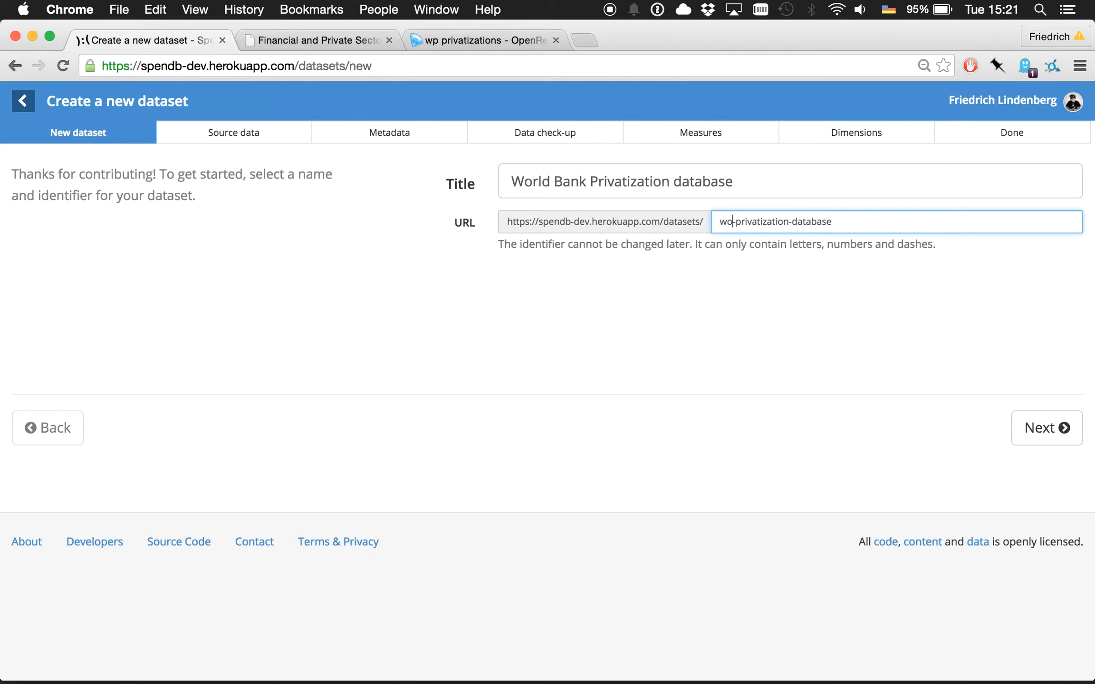
type("b")
triple_click(762, 224)
left_click(778, 223)
left_click_drag(789, 222, 870, 227)
key("BackSpace")
left_click(1037, 425)
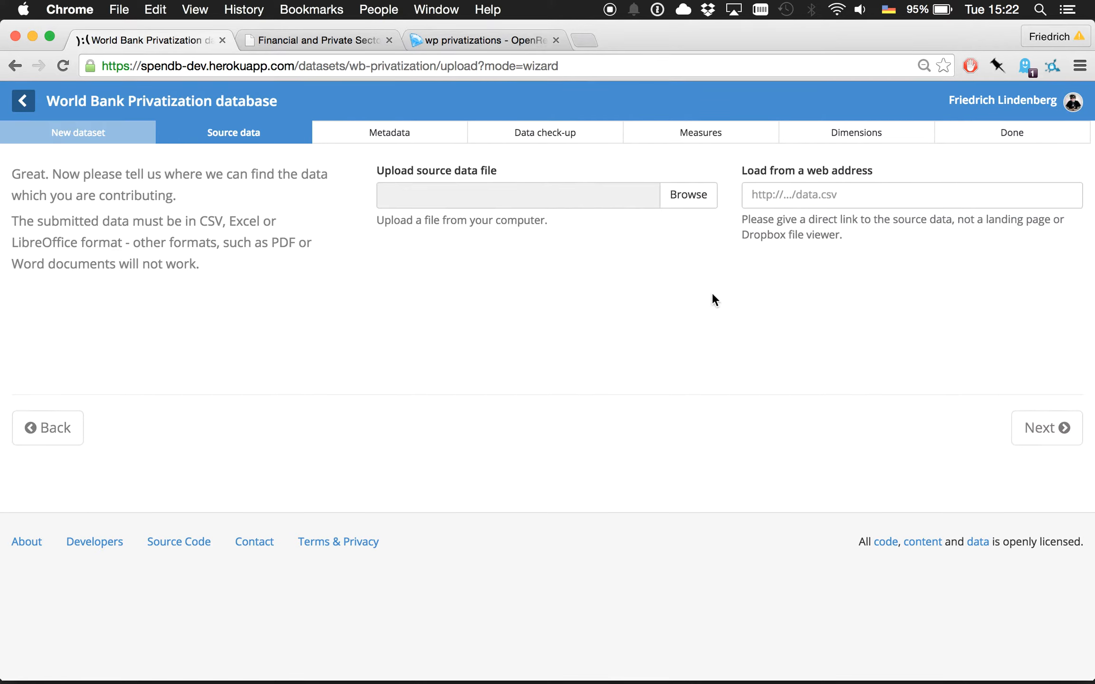
Step: Upload Privatizations.csv from the Desktop as the source data file and continue to the metadata stage
left_click(829, 189)
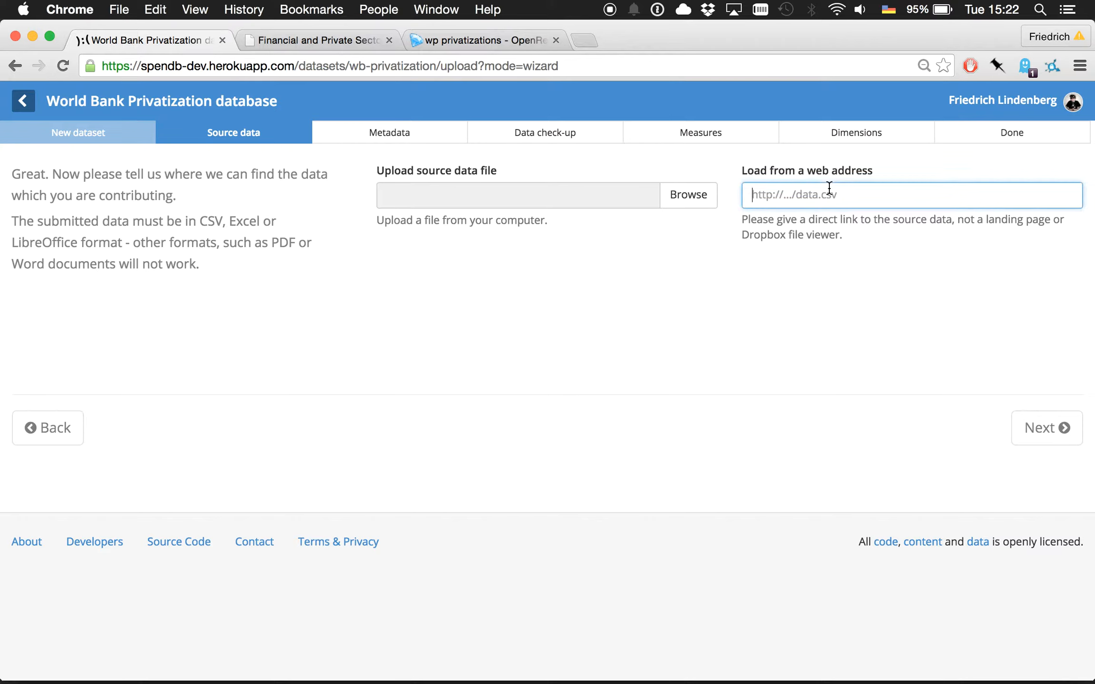
left_click(682, 207)
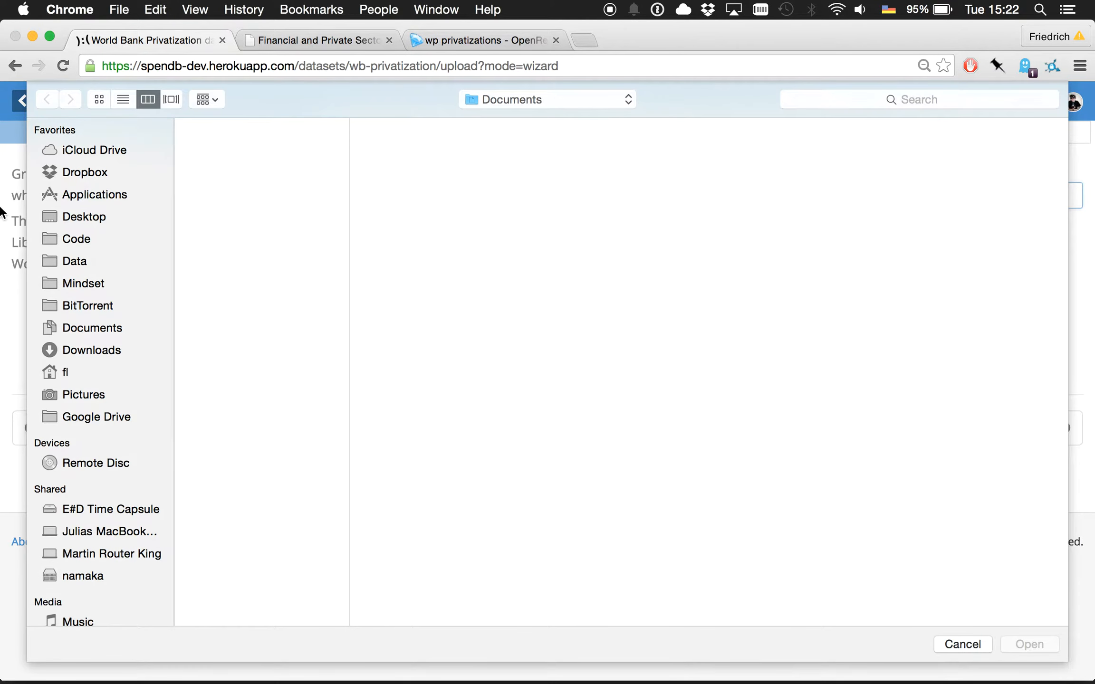
left_click(74, 216)
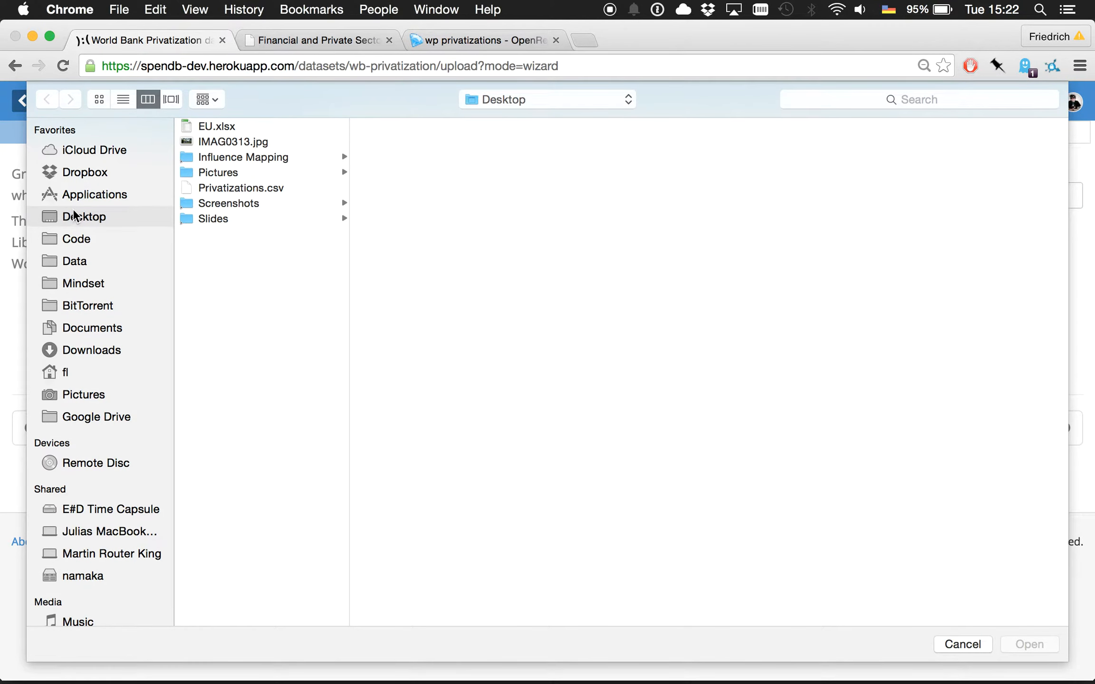
left_click(207, 188)
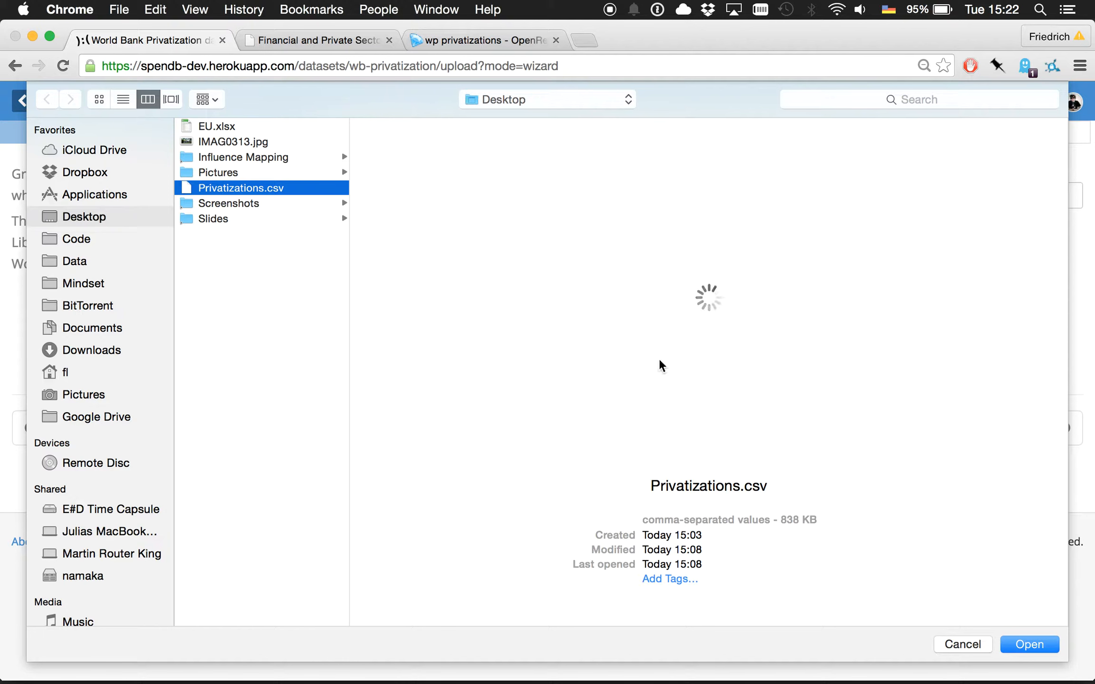
left_click(1020, 646)
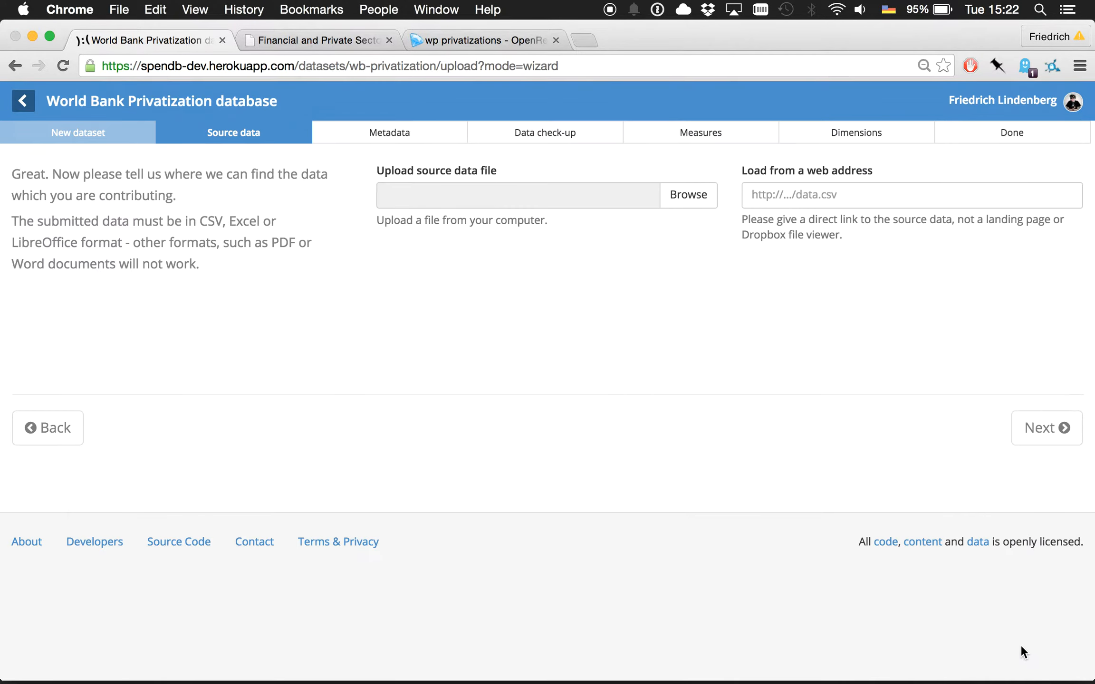
left_click(1031, 428)
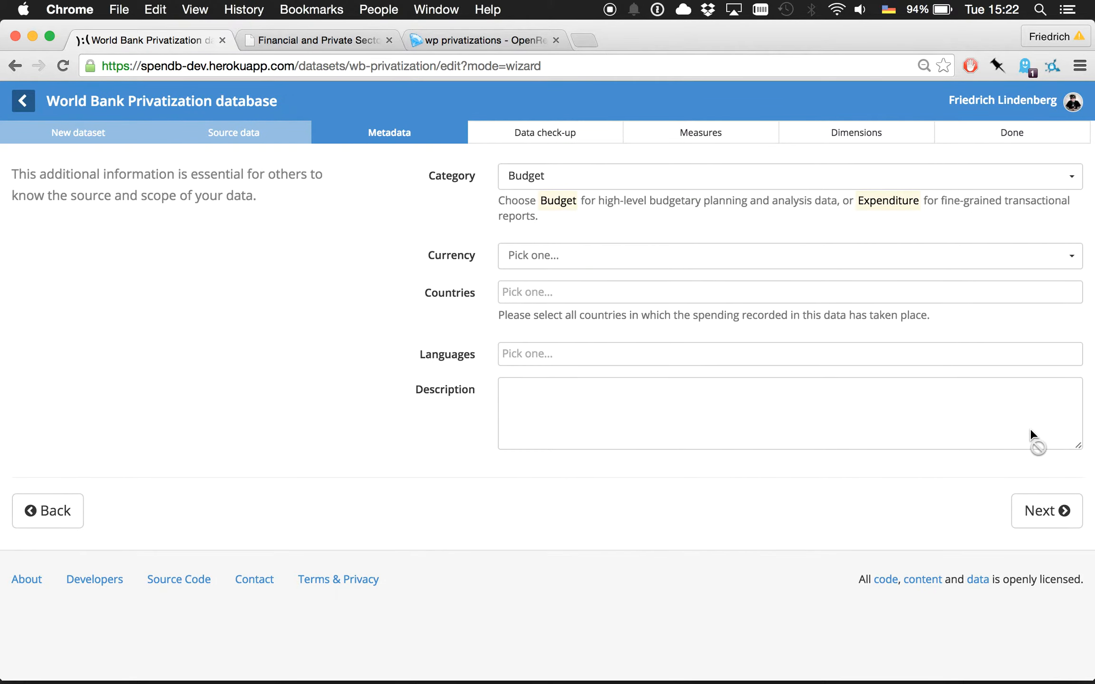
Step: Set the dataset's category to Other and its currency to US Dollar
left_click(680, 179)
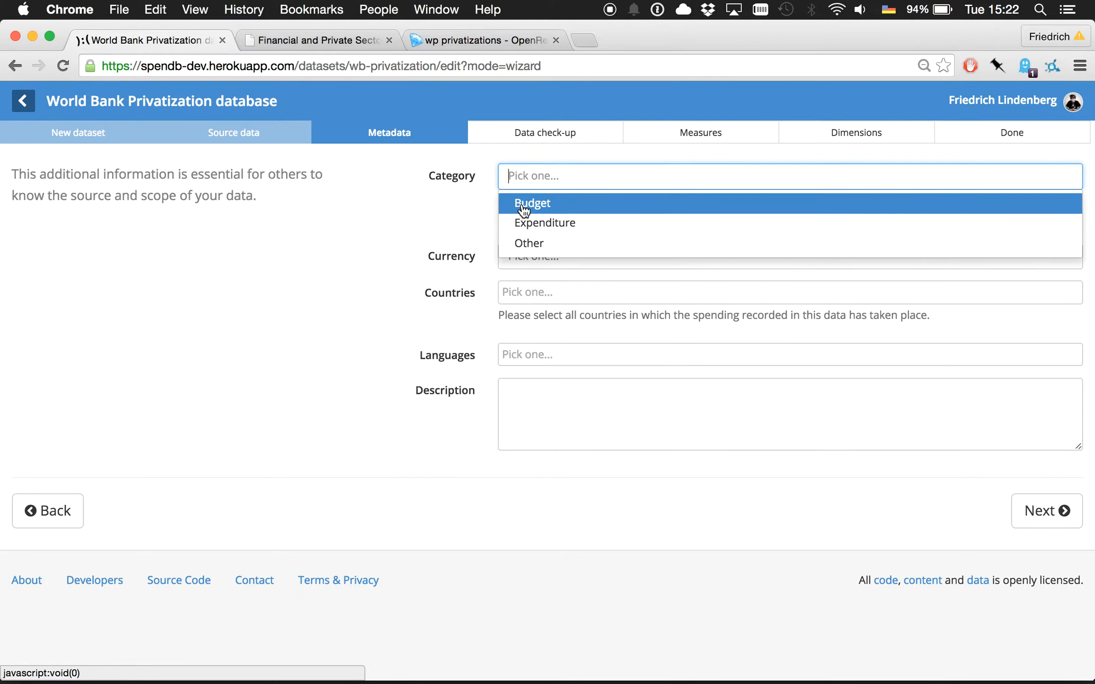
left_click(531, 244)
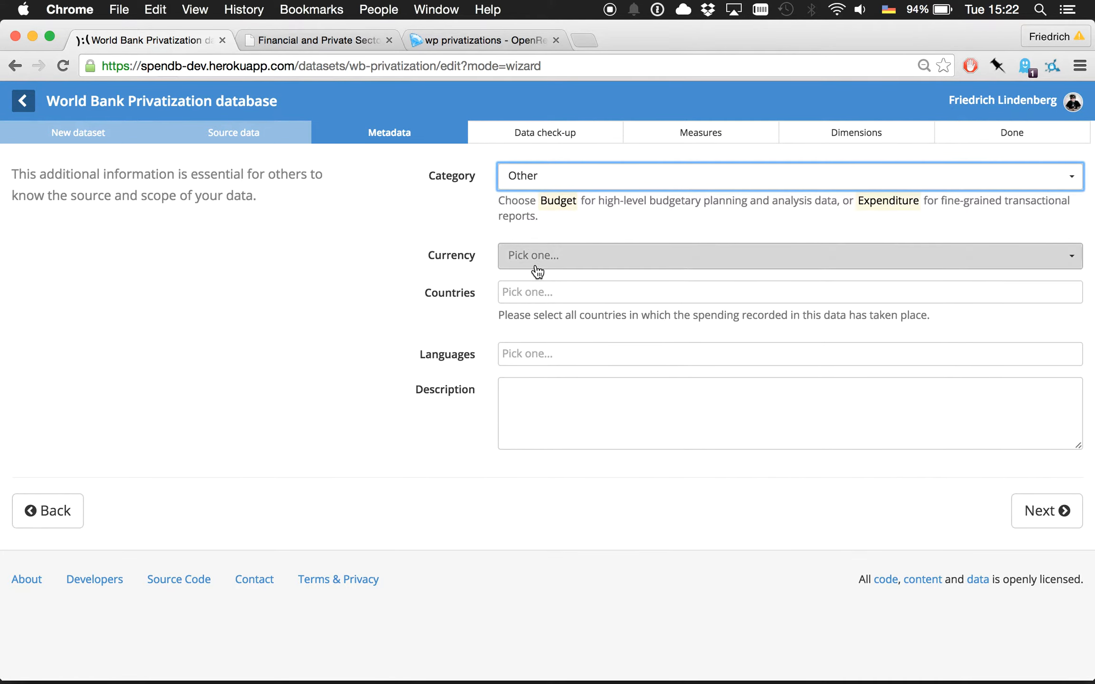
left_click(534, 264)
type("usd")
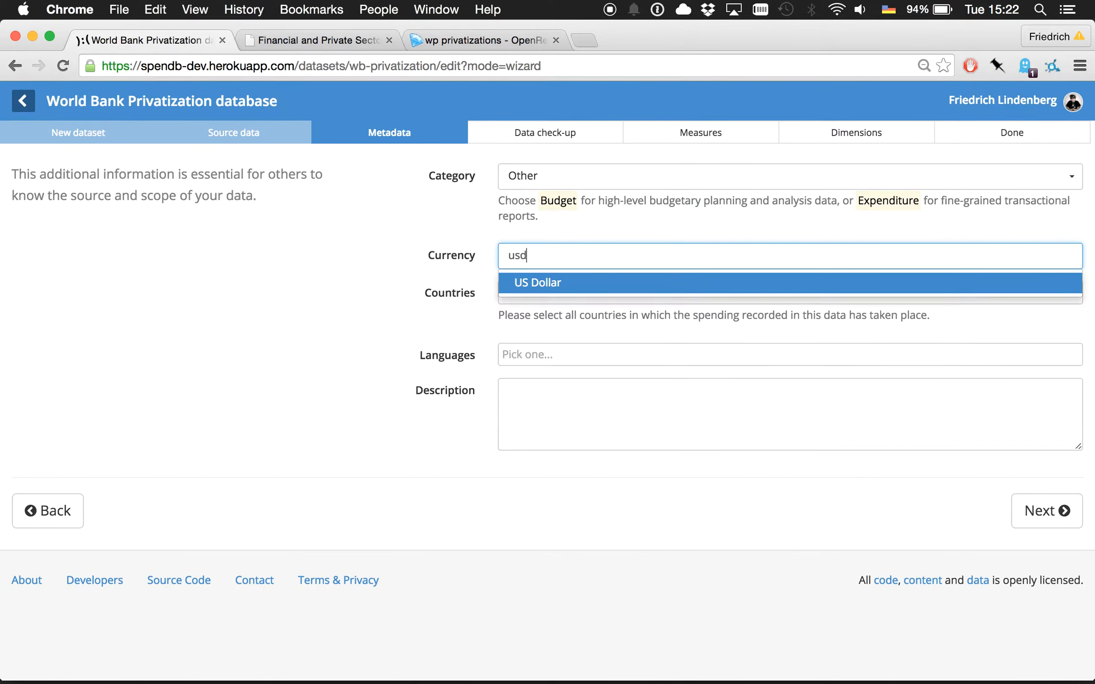
key("Return")
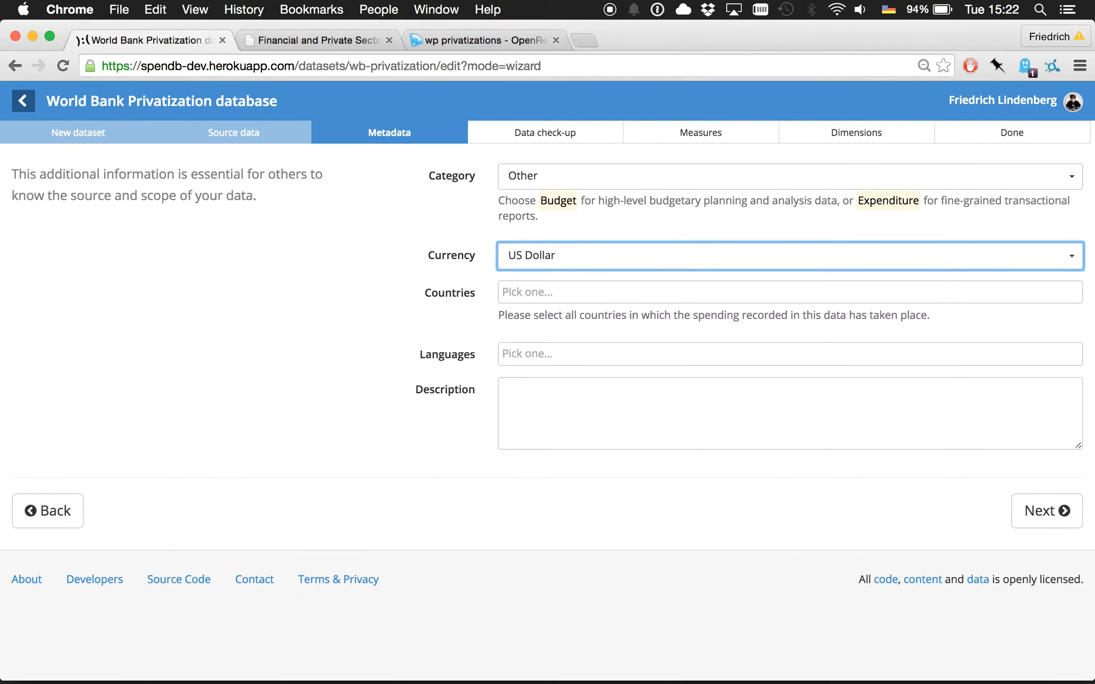
Step: Leave the countries empty and add English as the dataset's language
left_click(521, 298)
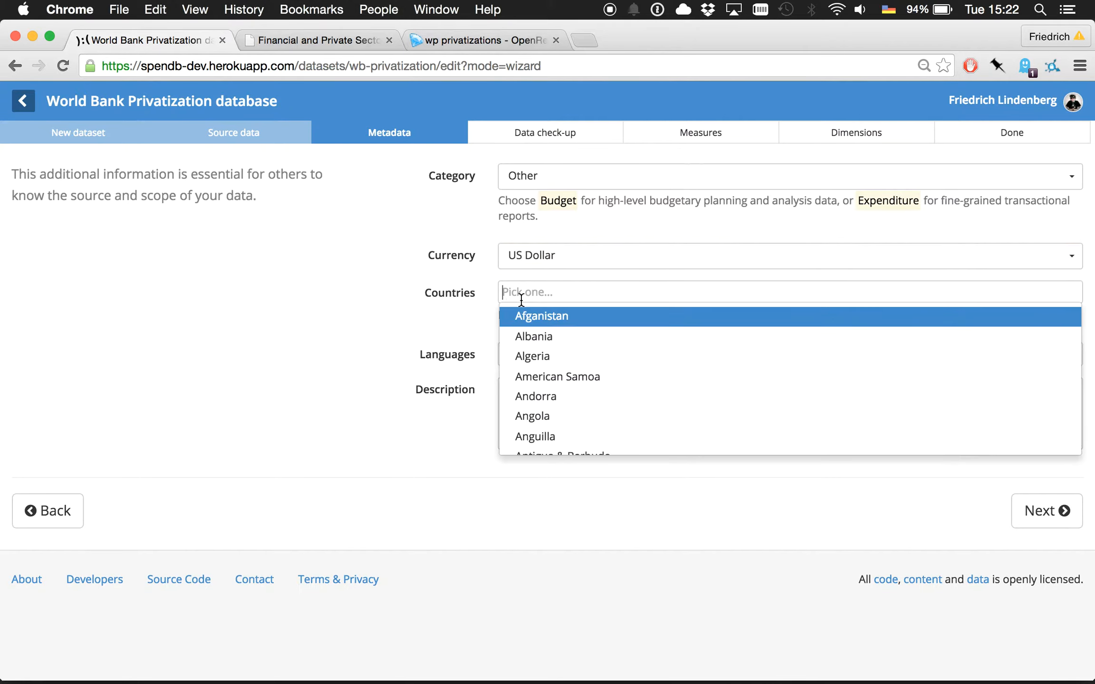
left_click(488, 304)
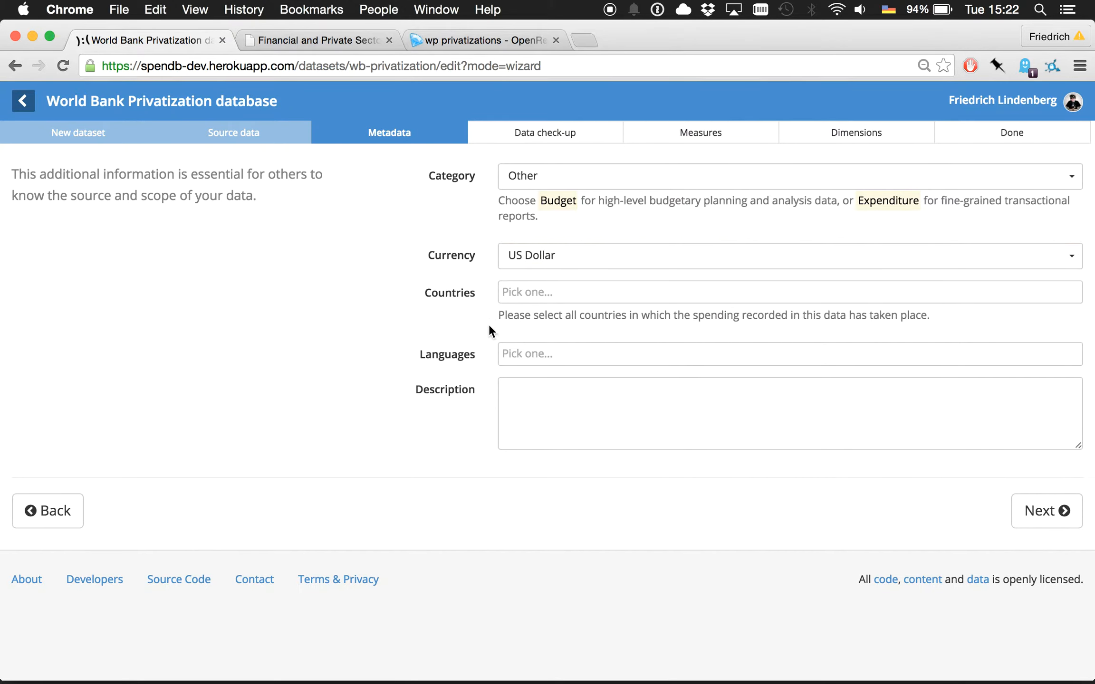
left_click(514, 353)
type("eng")
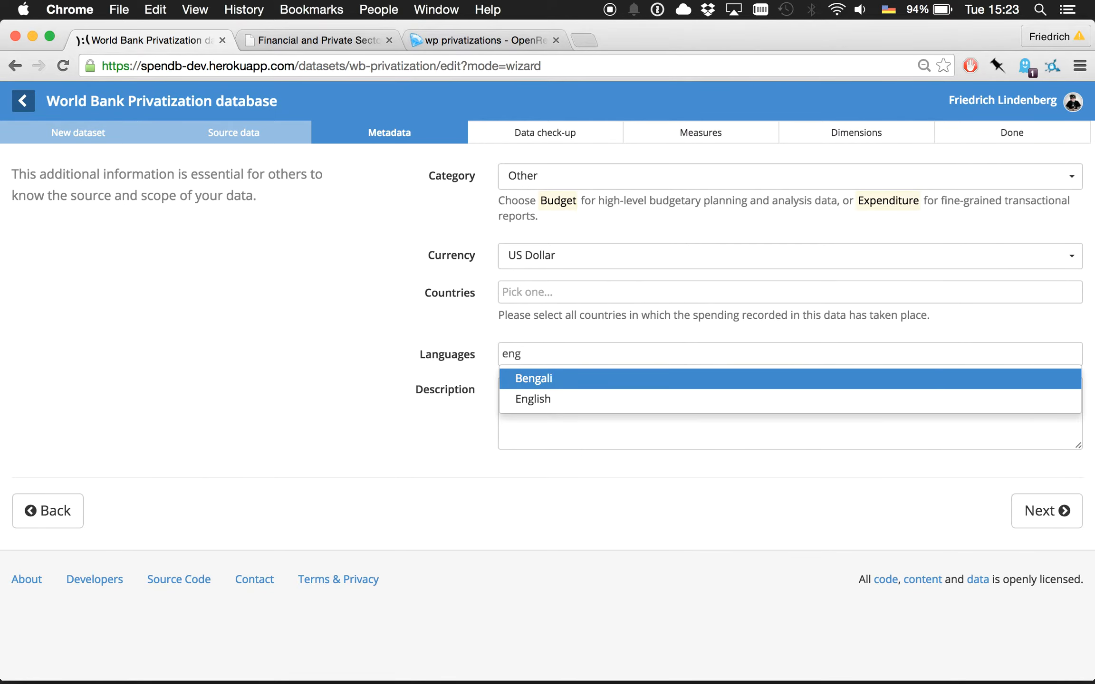
key("Down")
key("Return")
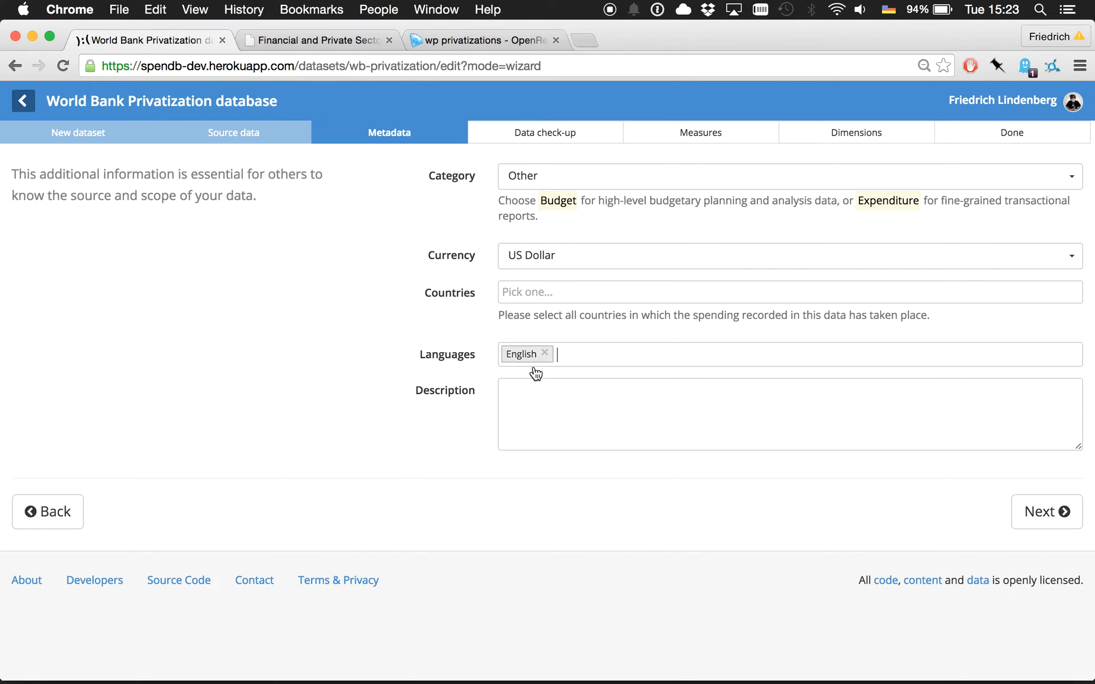
Step: Copy the first paragraph of the World Bank Privatization page into the dataset's description and continue to the data check-up
left_click(558, 419)
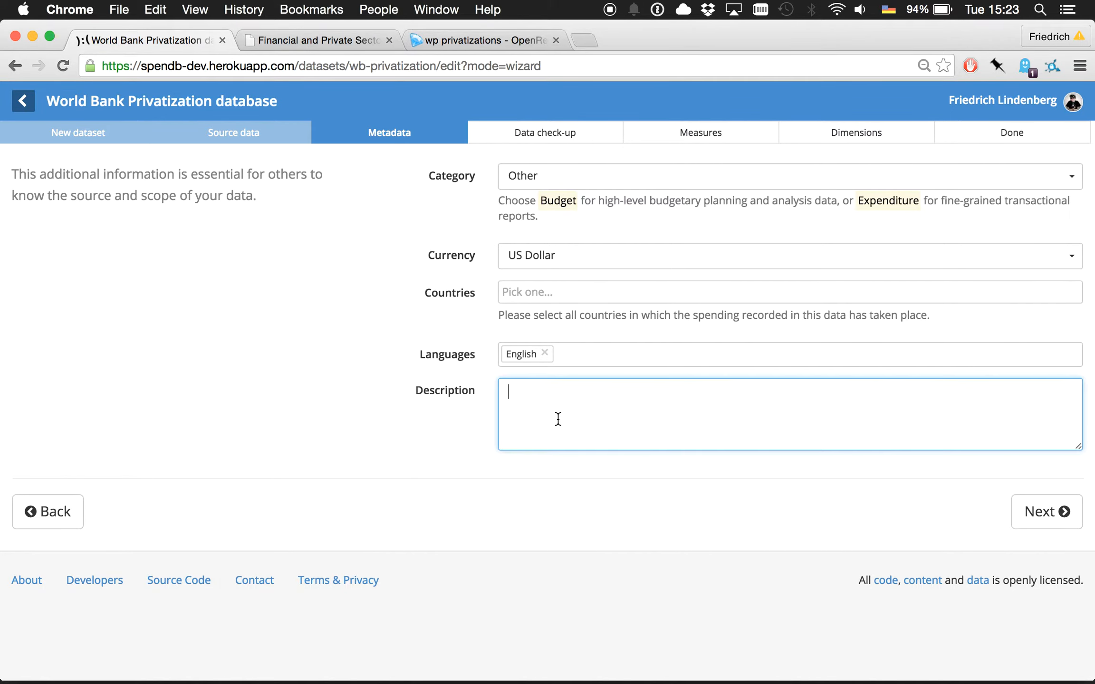
left_click(318, 41)
mouse_move(374, 255)
left_mouse_down()
mouse_move(544, 354)
mouse_move(361, 251)
left_mouse_up()
key("super+c")
left_click(519, 359)
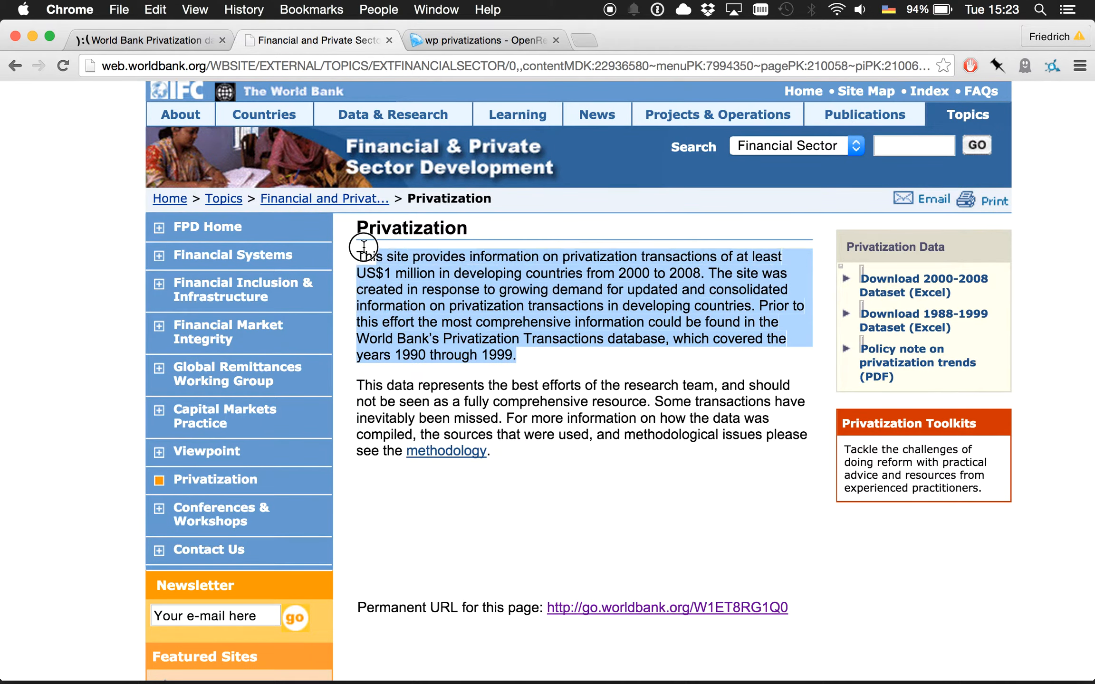
left_click(144, 39)
key("super+v")
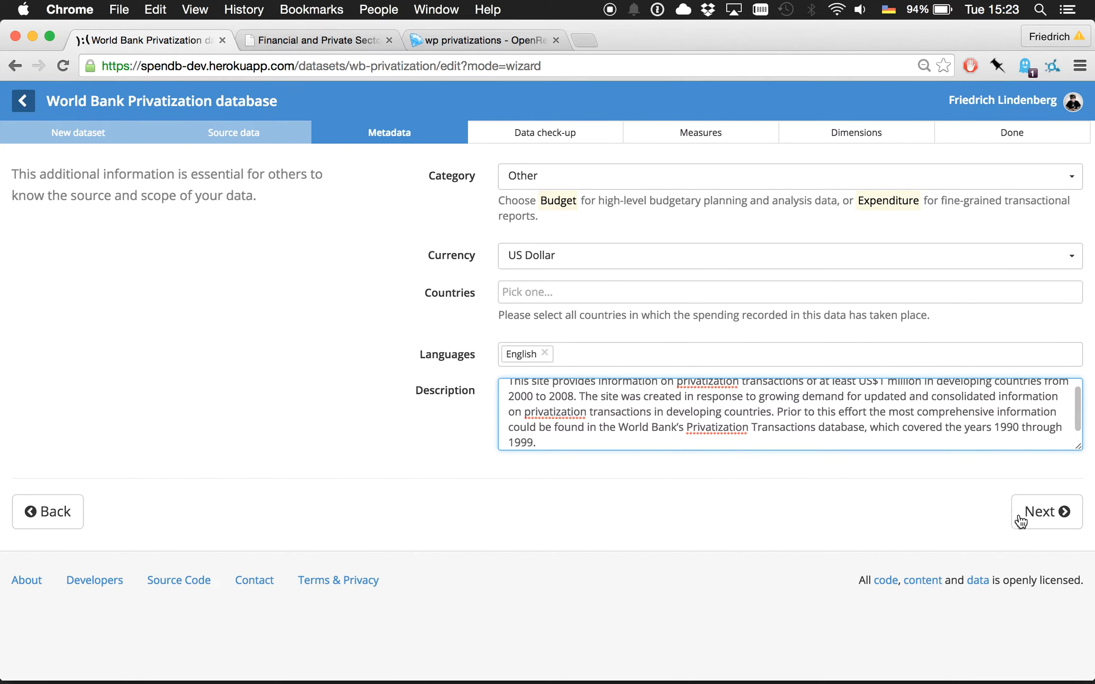
left_click(1045, 520)
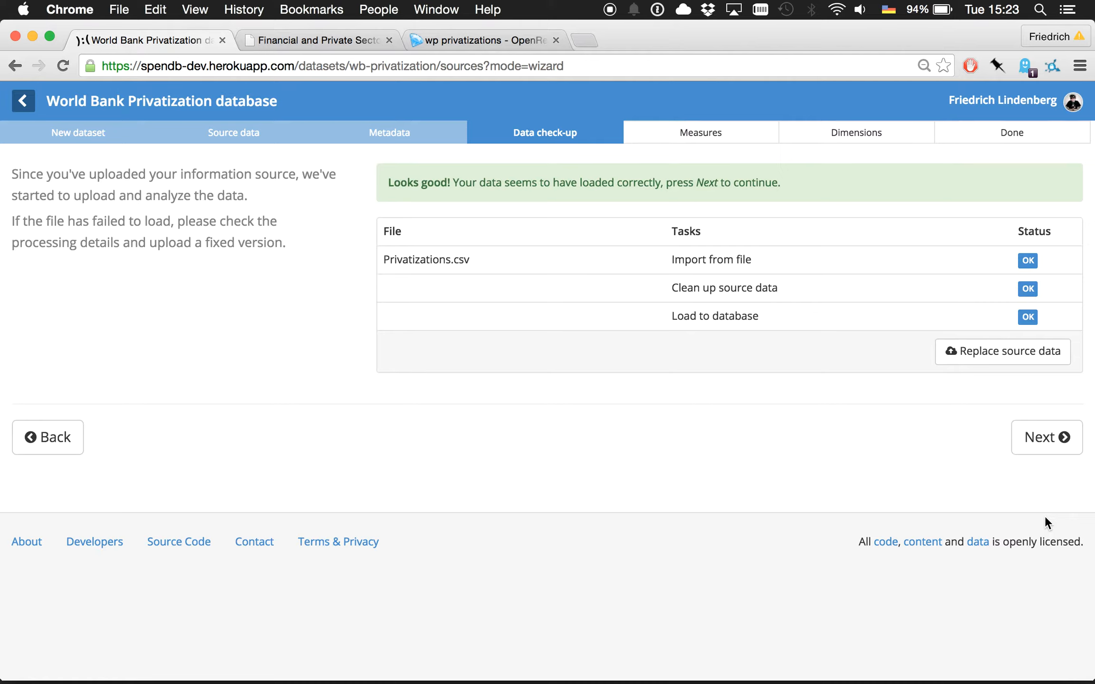
Step: Continue past the data check-up and select the Value column as a measure
left_click(1051, 447)
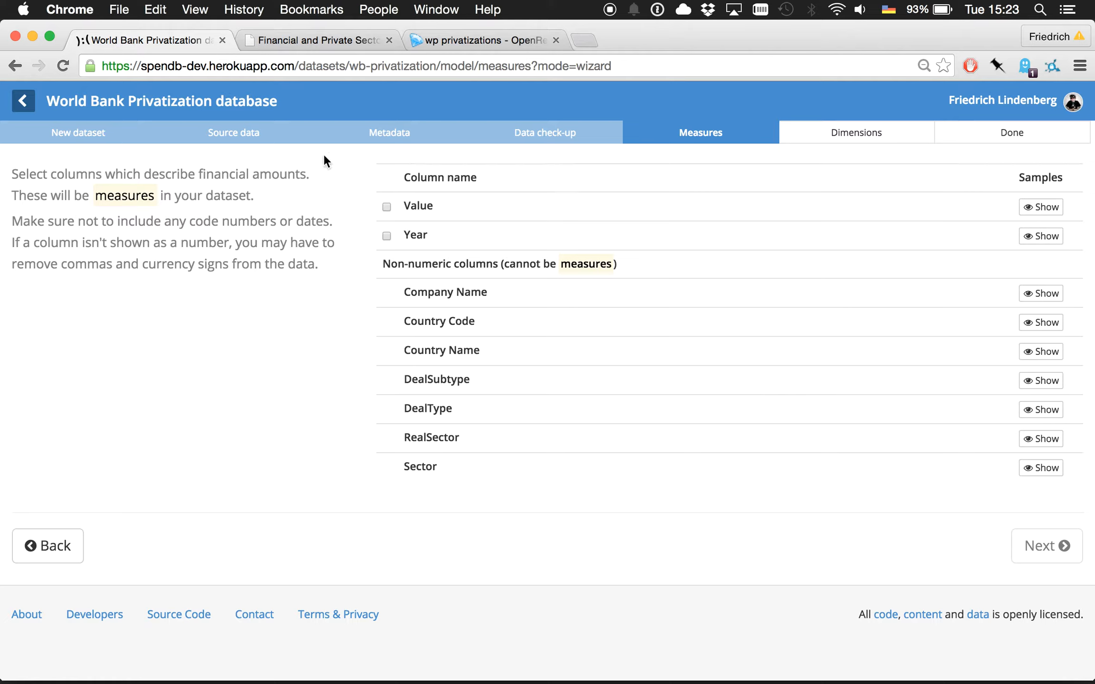
left_click(386, 208)
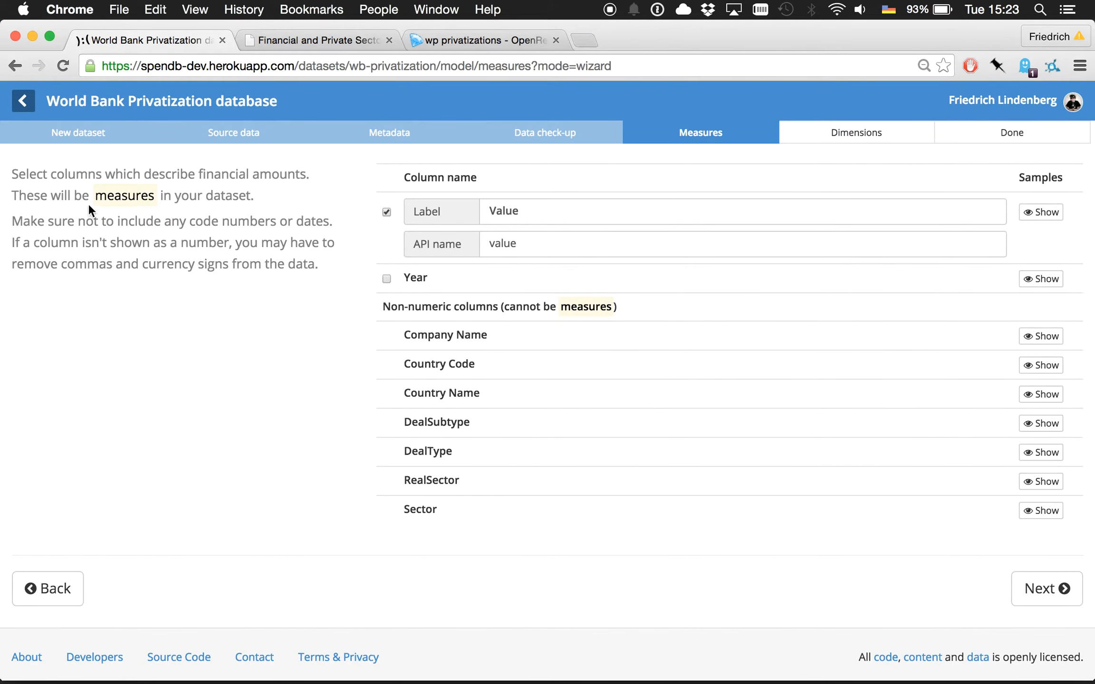
Step: Review the sample values of the Value and Year columns, keeping only Value as a measure, and continue to the dimensions
left_click_drag(57, 184, 166, 196)
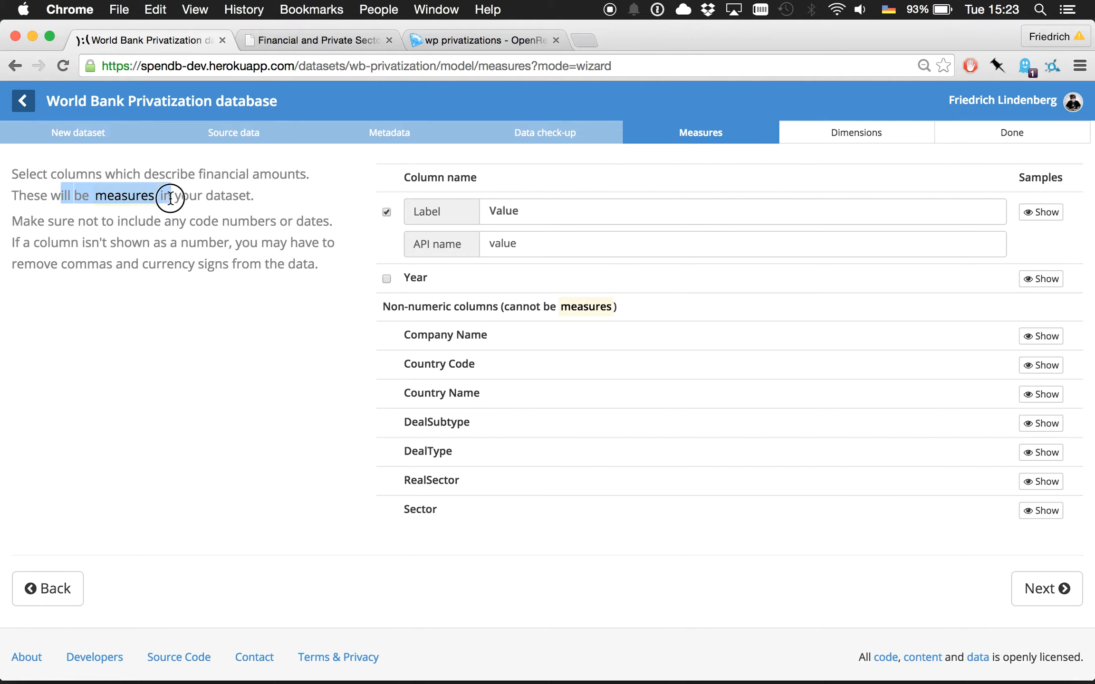
left_click(166, 195)
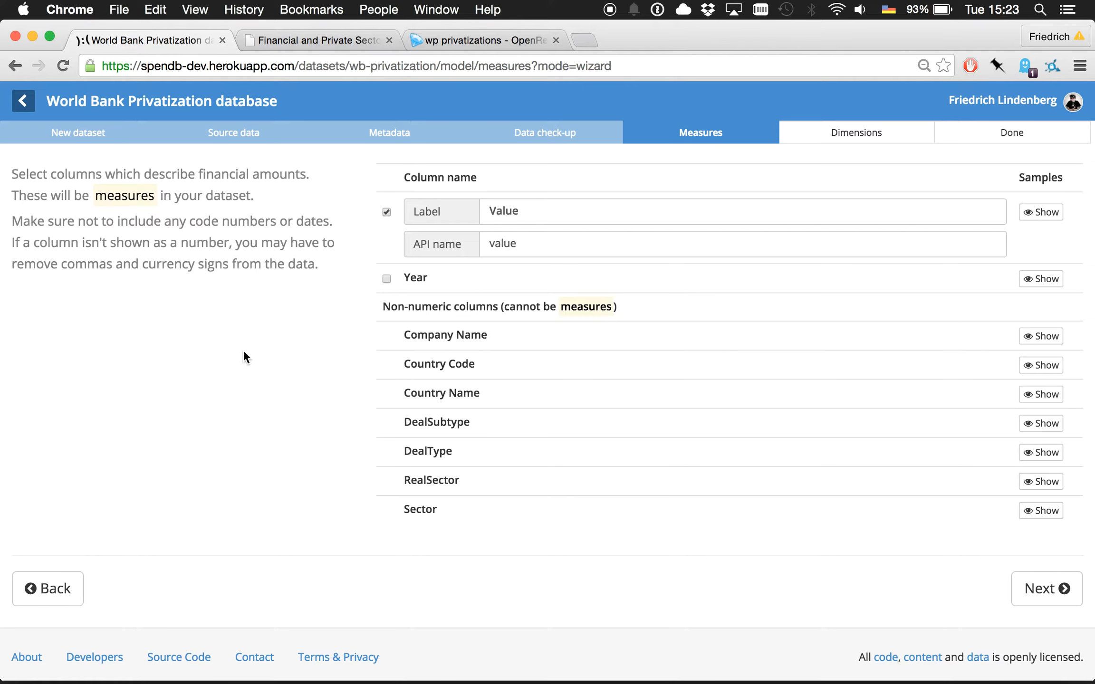
left_click(1043, 214)
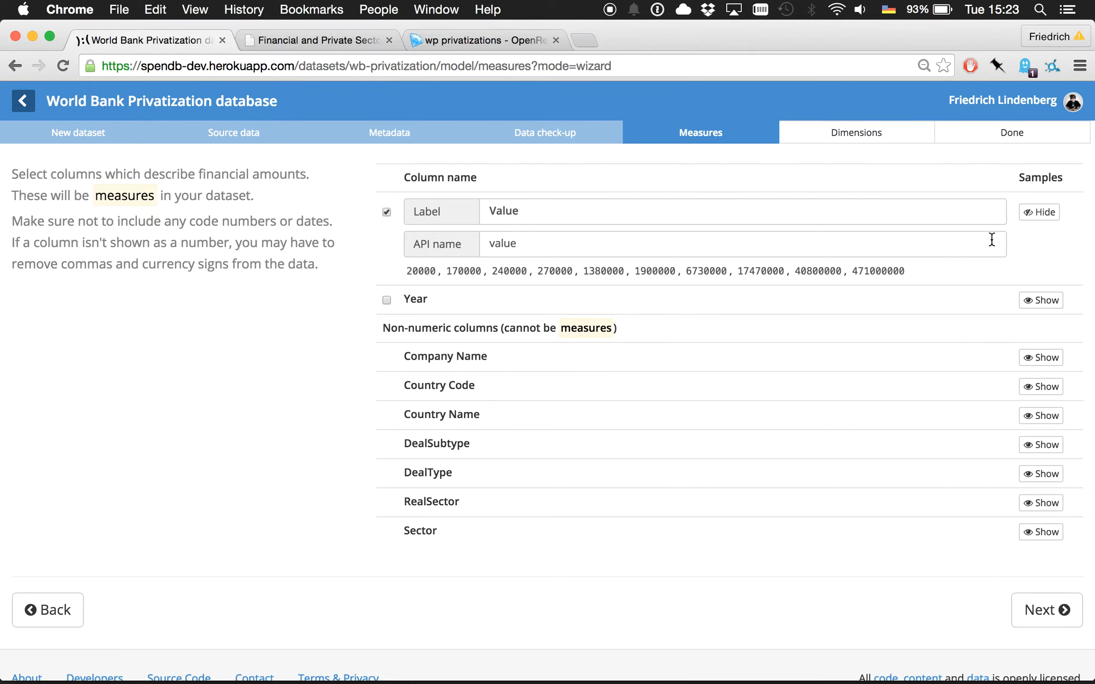
left_click(1036, 213)
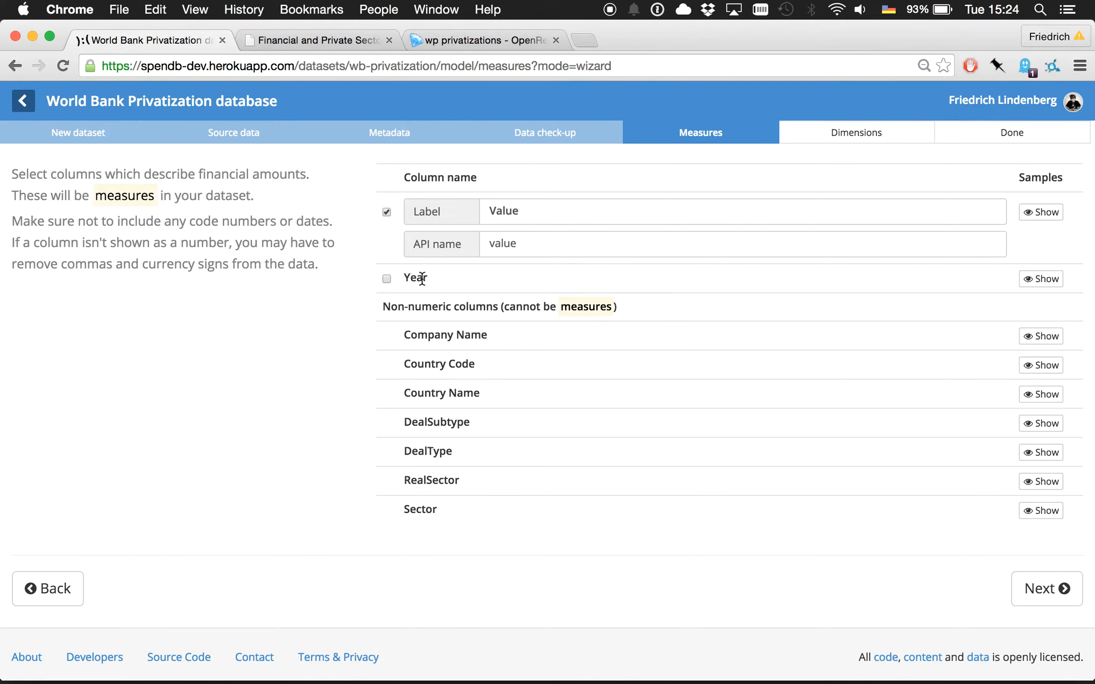
left_click(1041, 279)
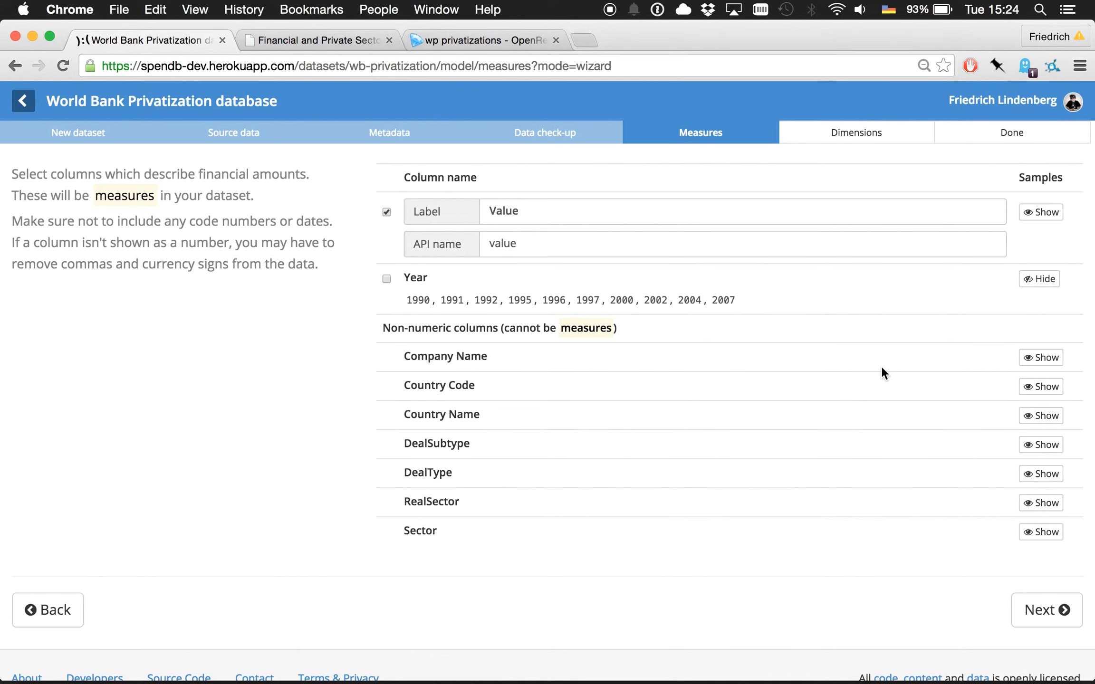
left_click(1043, 284)
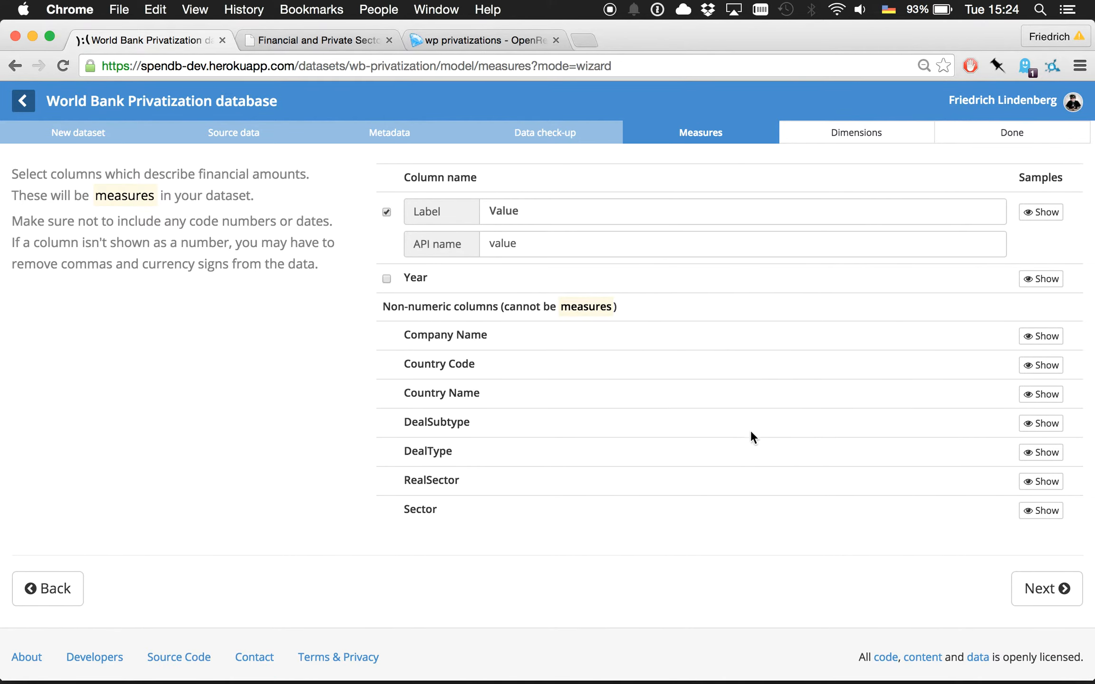
left_click(1037, 591)
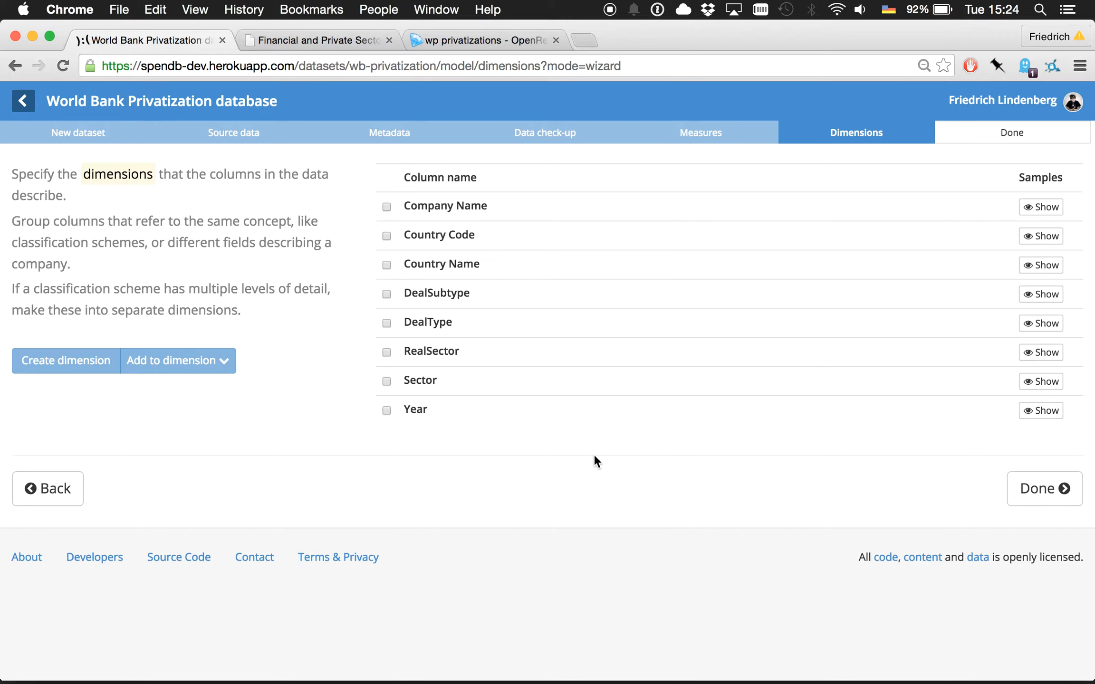
Step: Create a dimension labelled Company from the Company Name column, with its attribute labelled Name
left_click(386, 207)
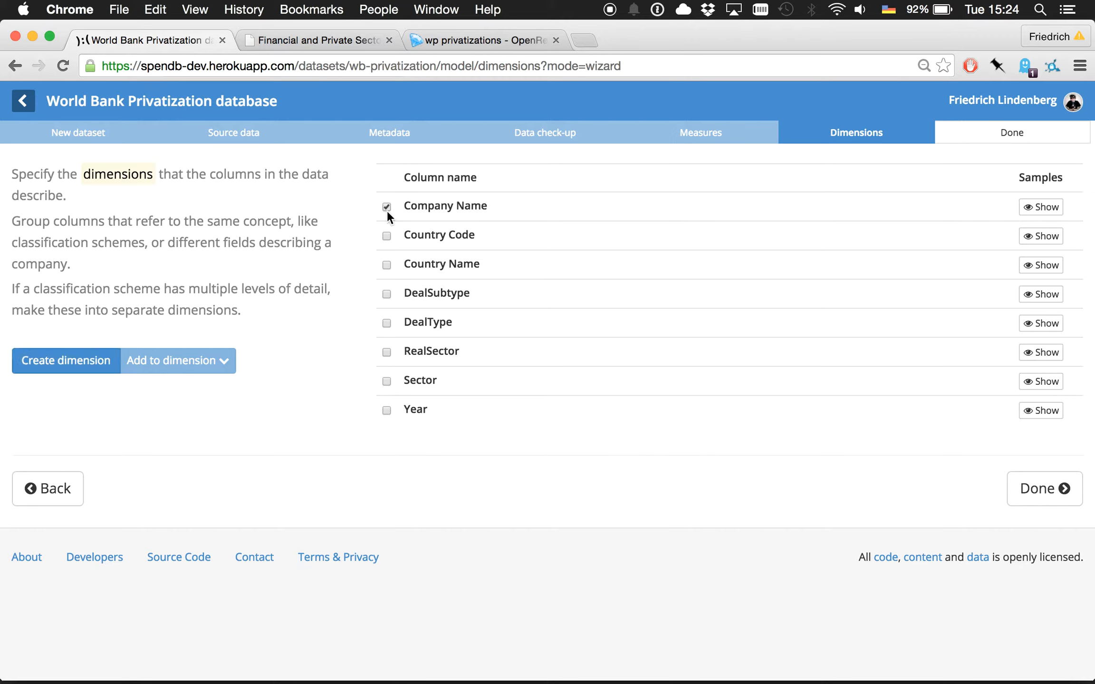
left_click(85, 367)
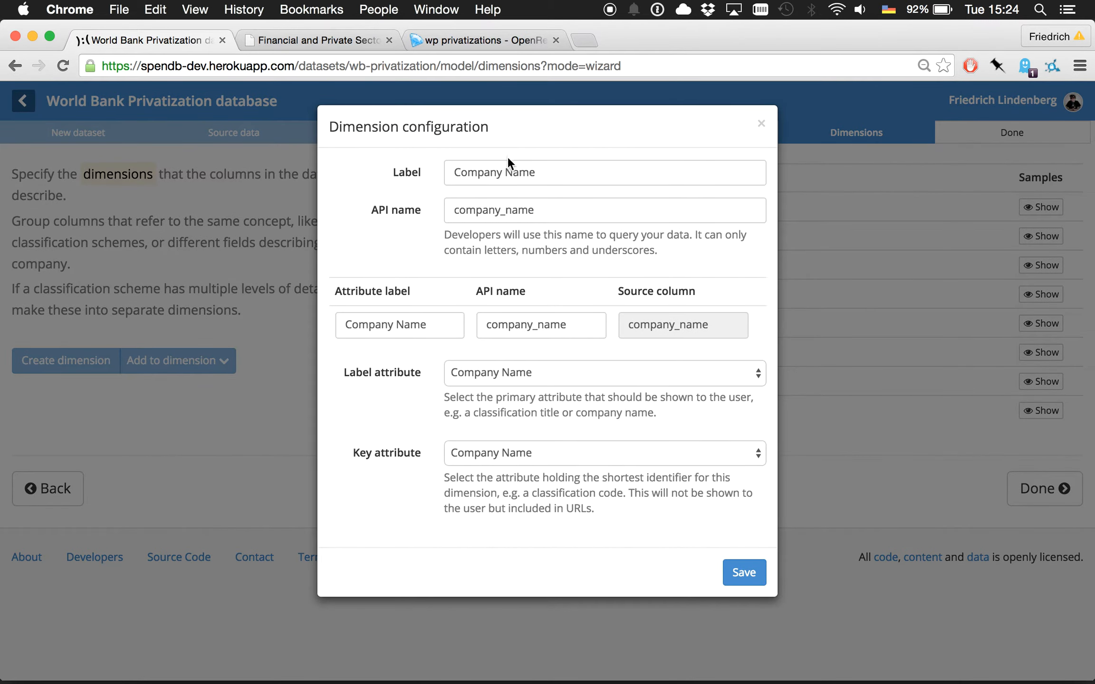
double_click(515, 171)
key("BackSpace")
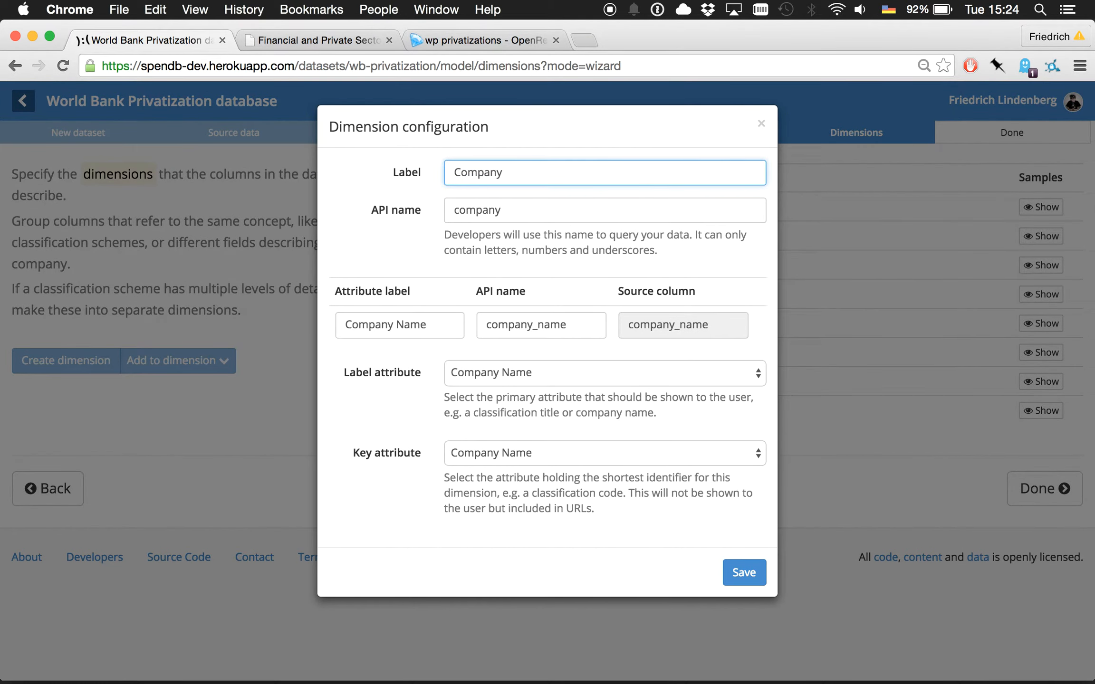
triple_click(418, 328)
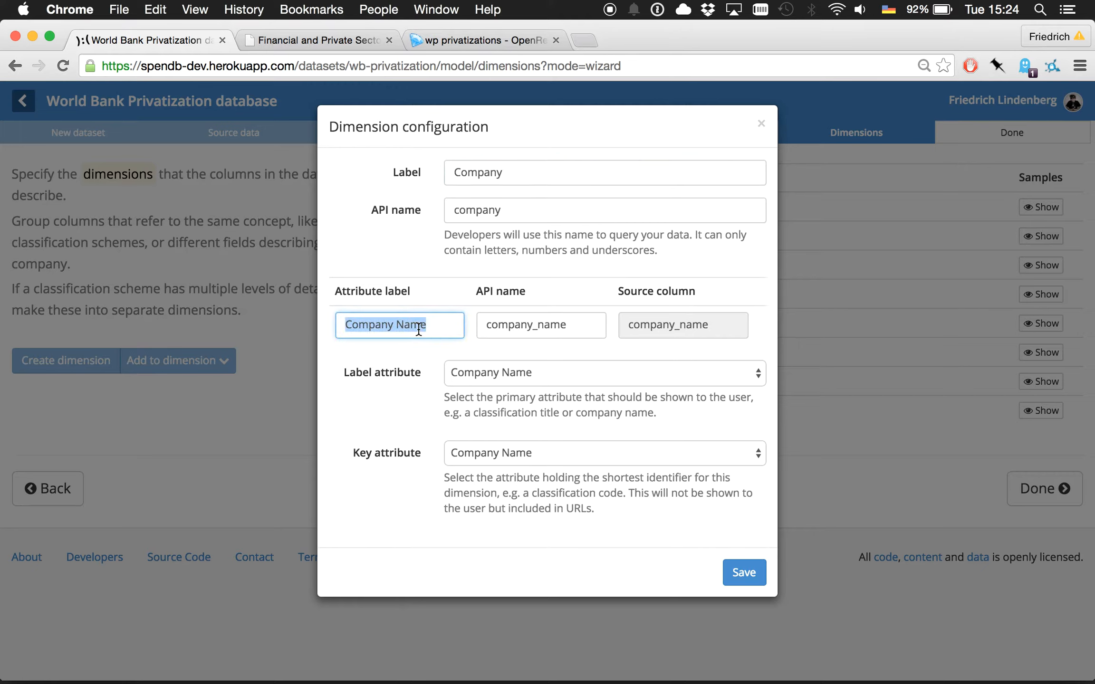
type("Name")
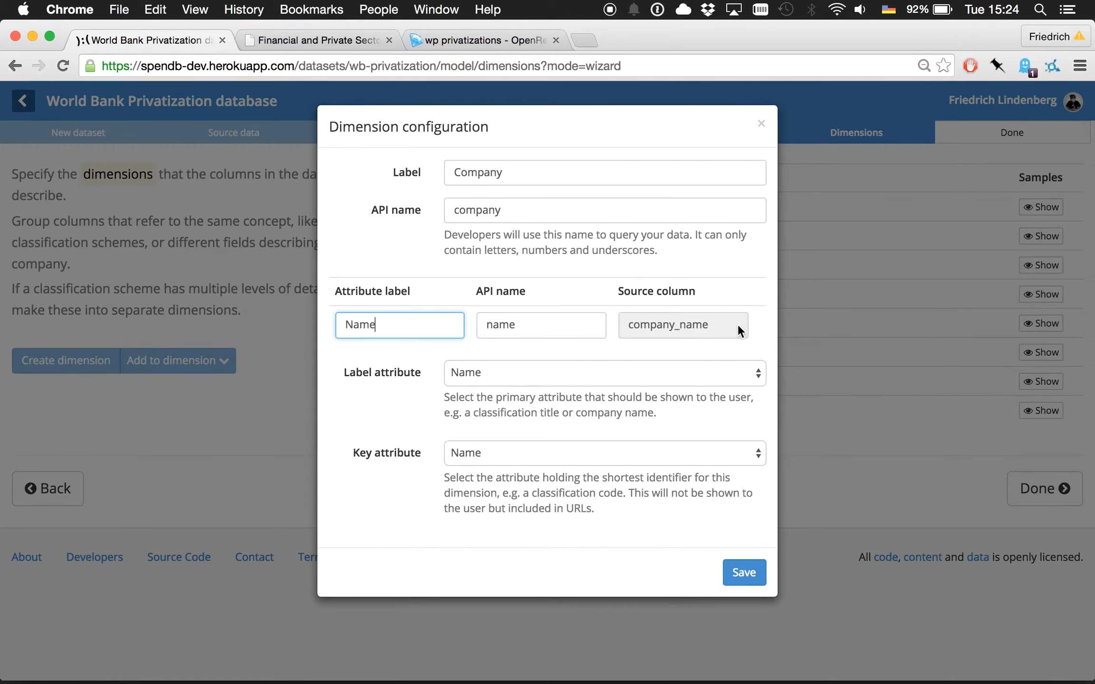
left_click(746, 576)
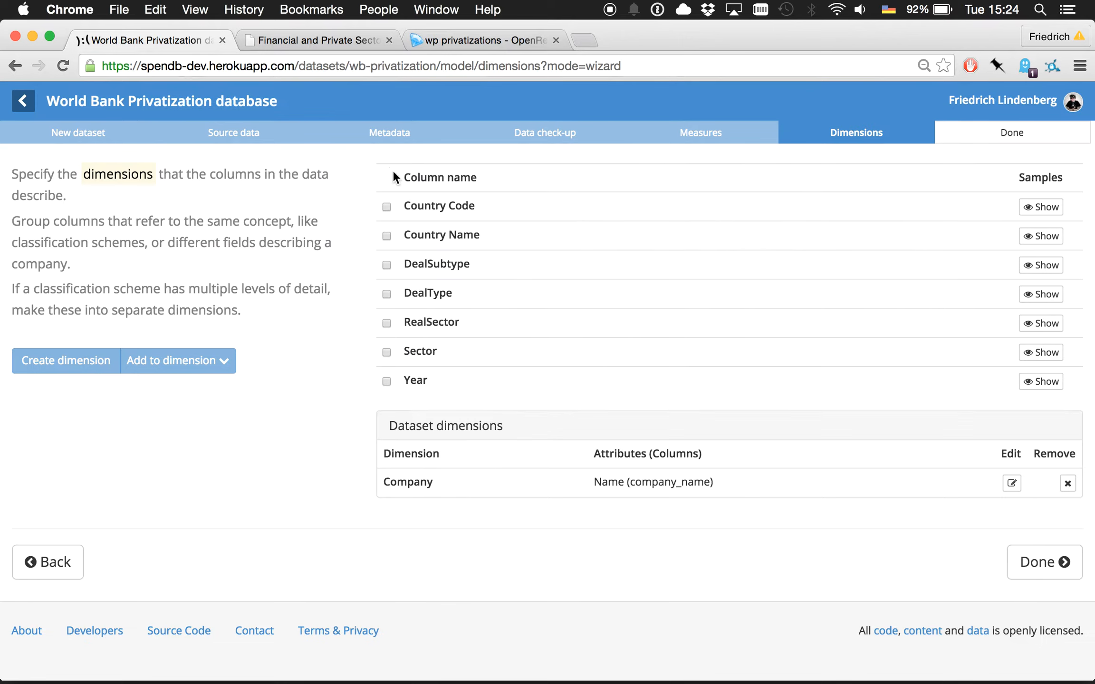
Step: Create a Country dimension from the Country Code and Country Name columns, using Name as the label attribute
left_click(387, 208)
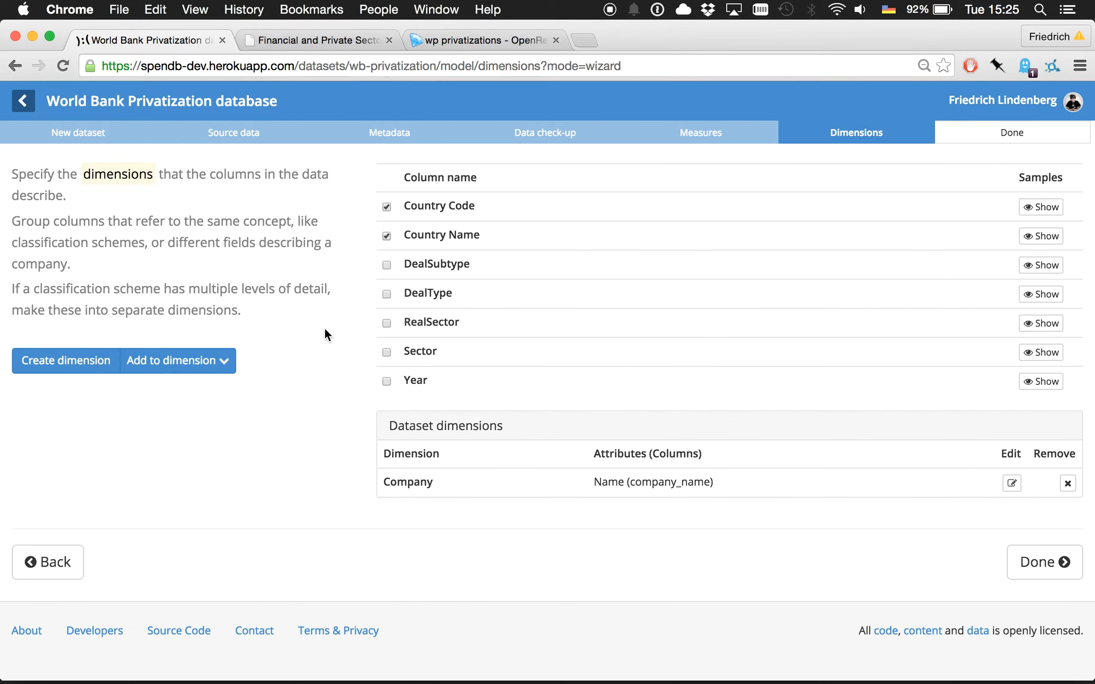
left_click(71, 362)
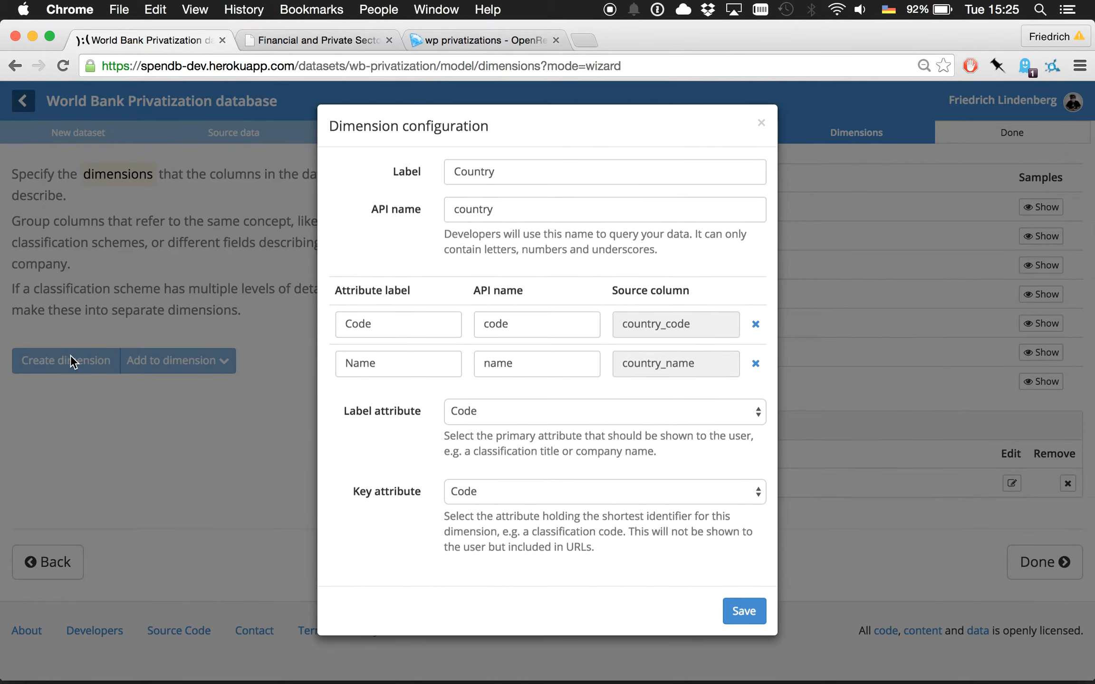
left_click(399, 328)
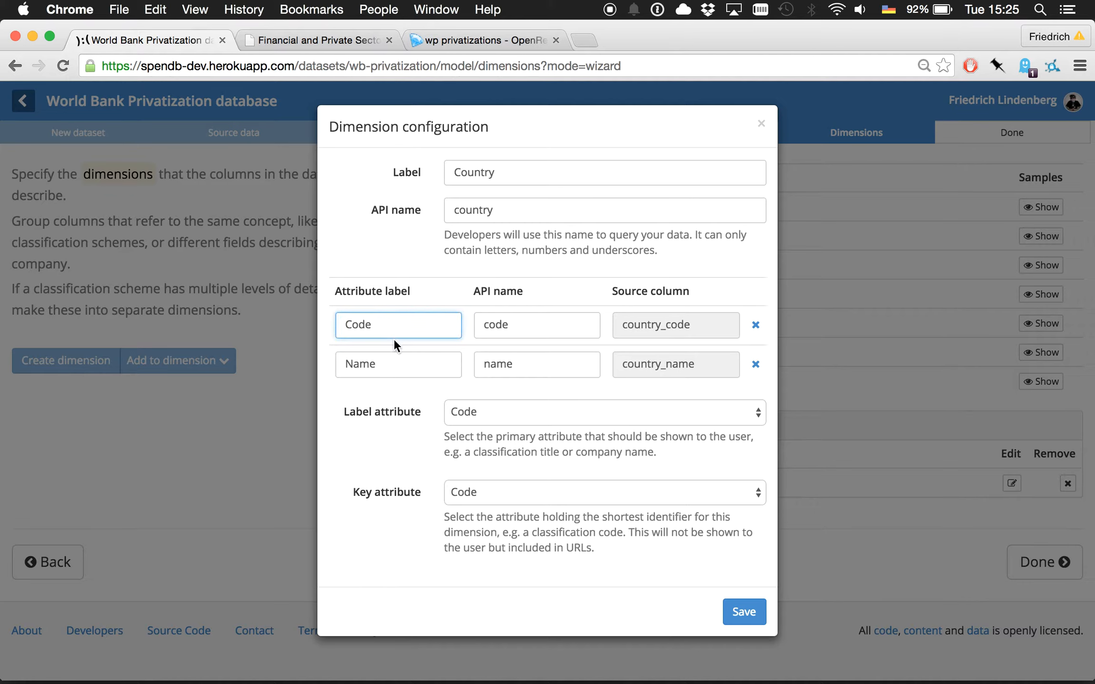
left_click(403, 364)
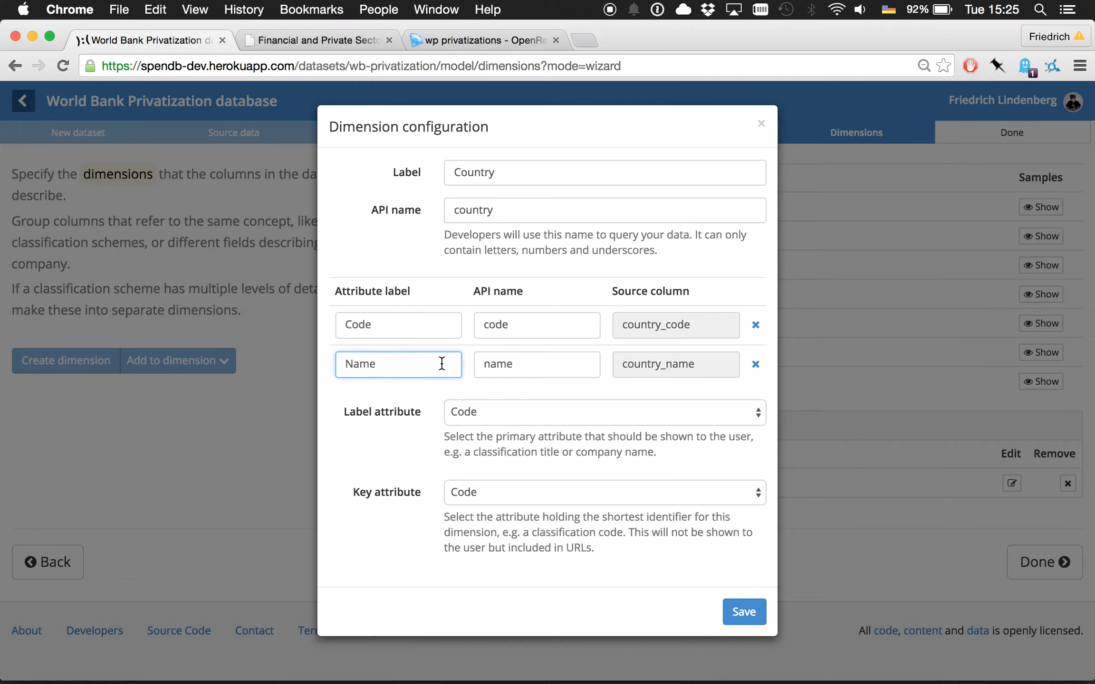
left_click(470, 412)
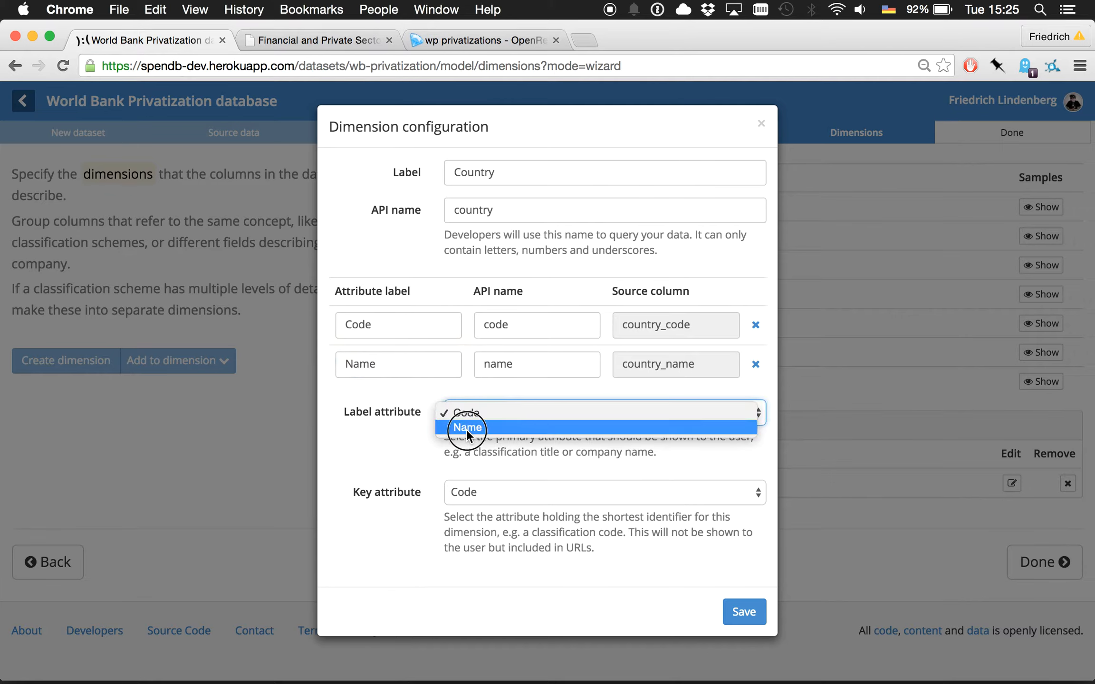
left_click(466, 430)
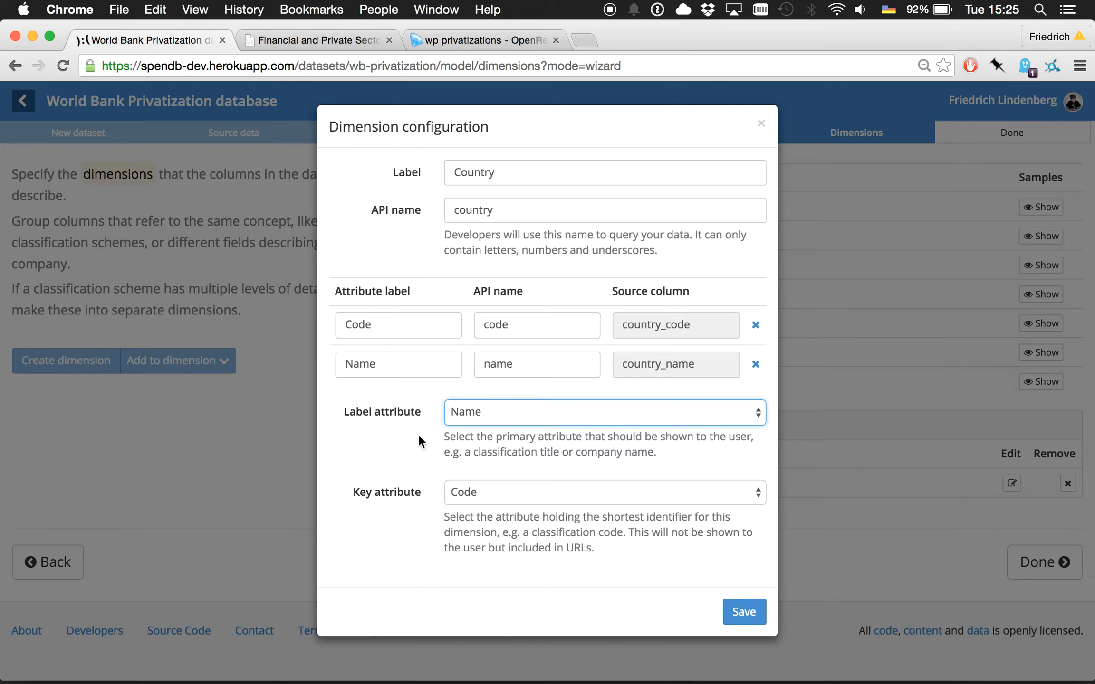
left_click(414, 449)
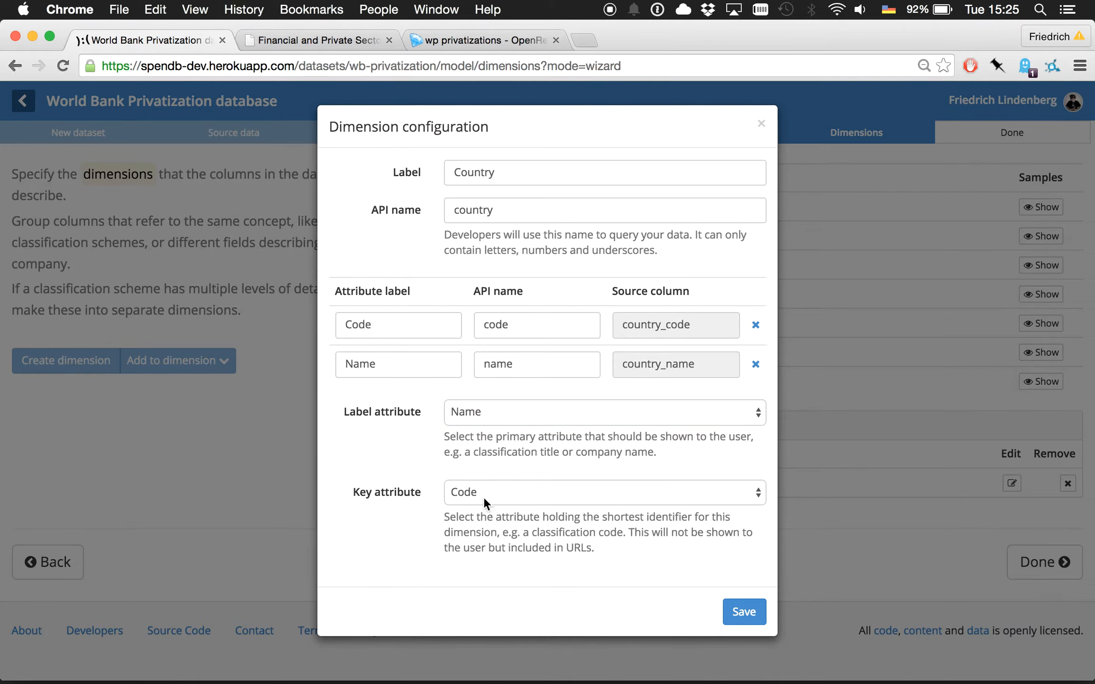
left_click(742, 614)
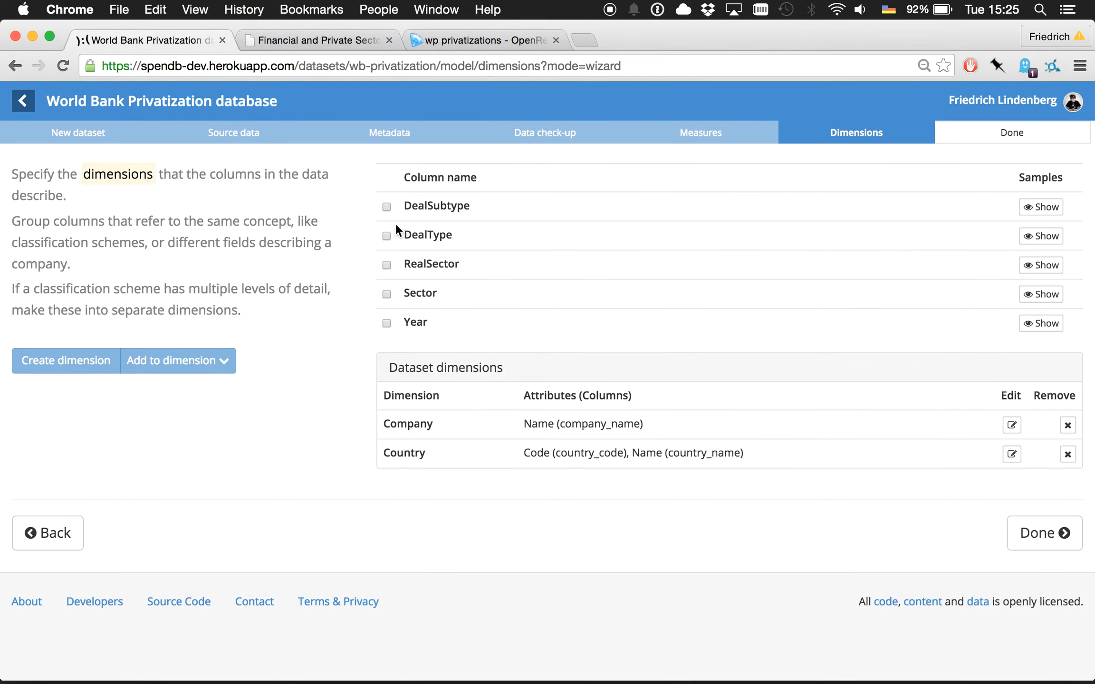
Step: Create a dimension labelled Real Sector from the RealSector column, with its attribute labelled Name
left_click(386, 264)
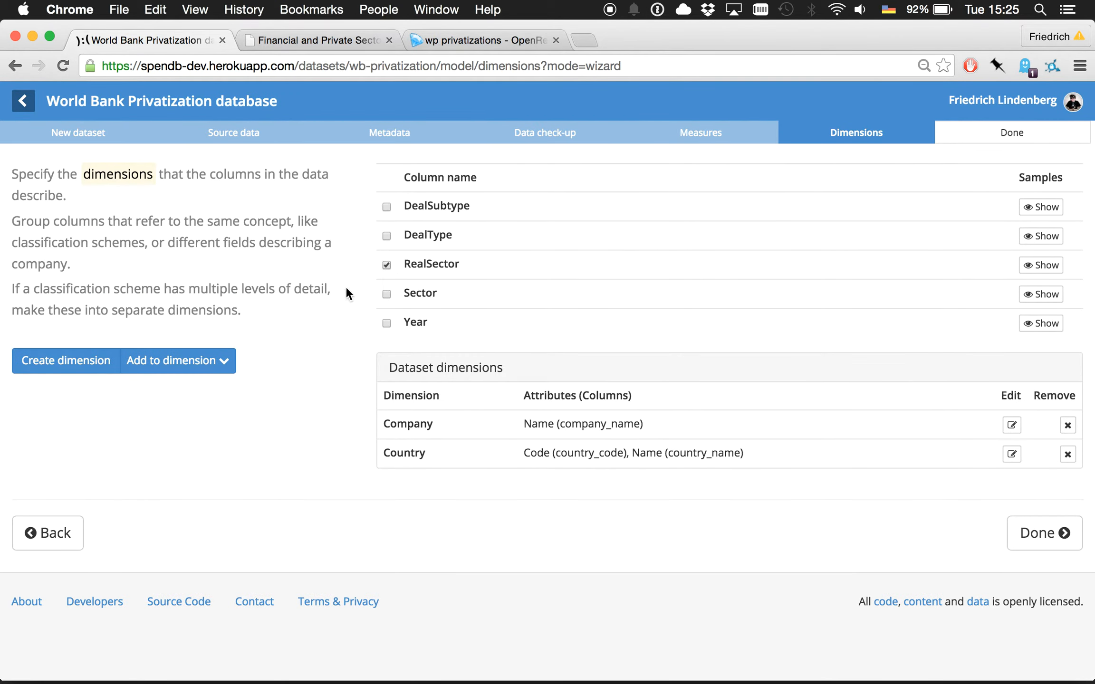
left_click(76, 367)
left_click(476, 174)
double_click(390, 324)
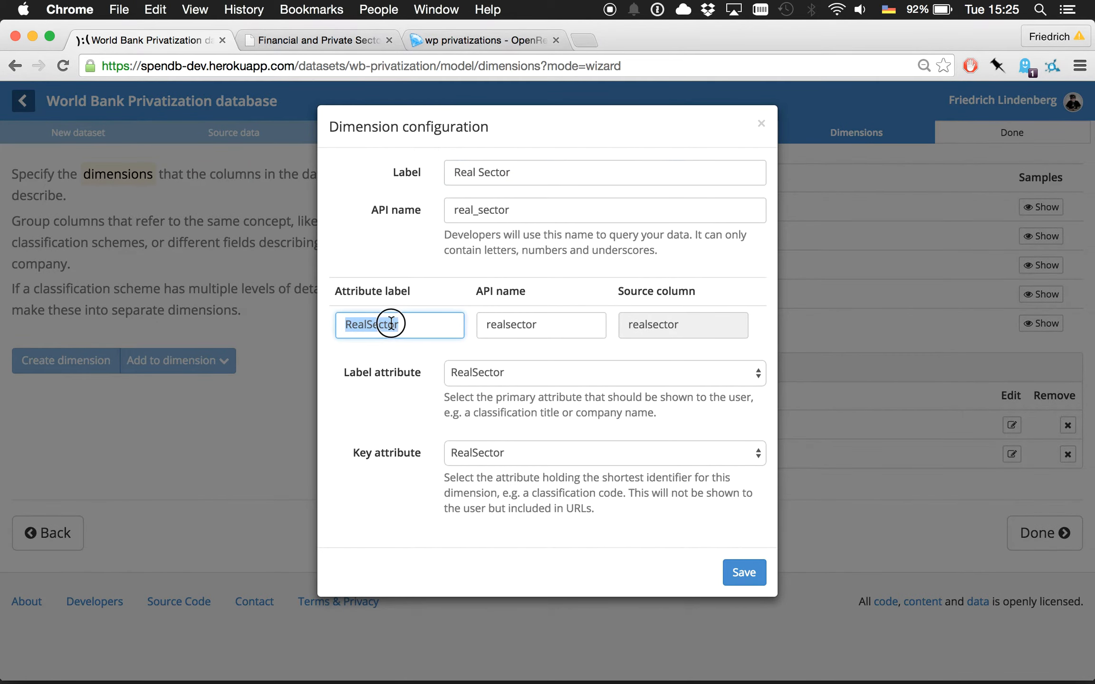
type("Name")
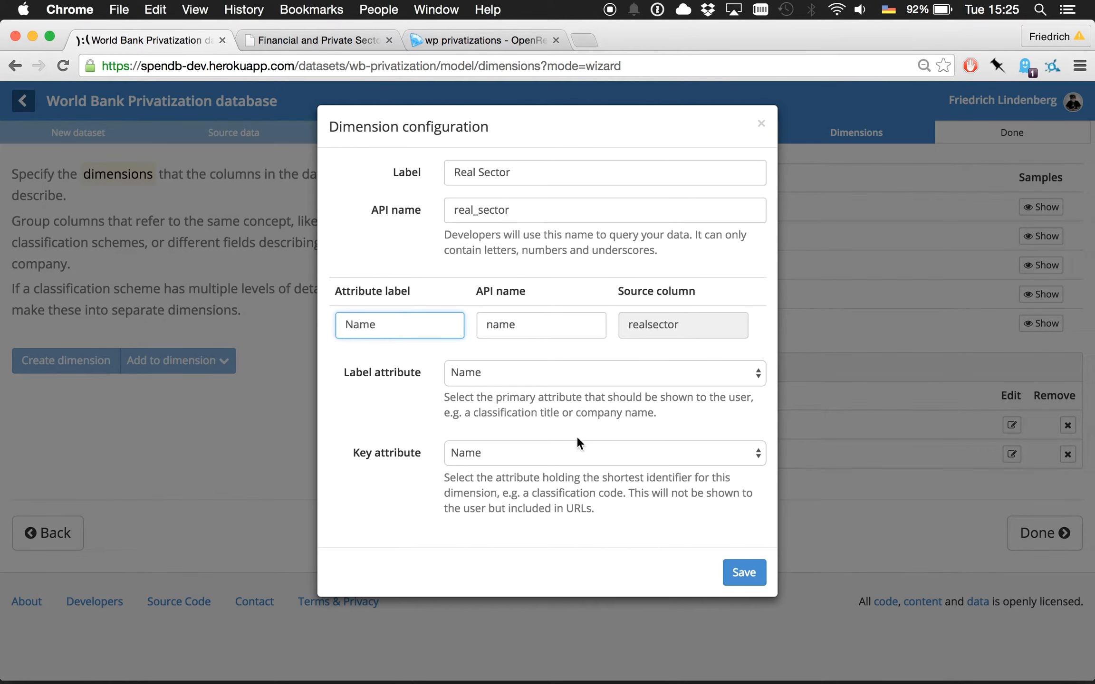
left_click(744, 573)
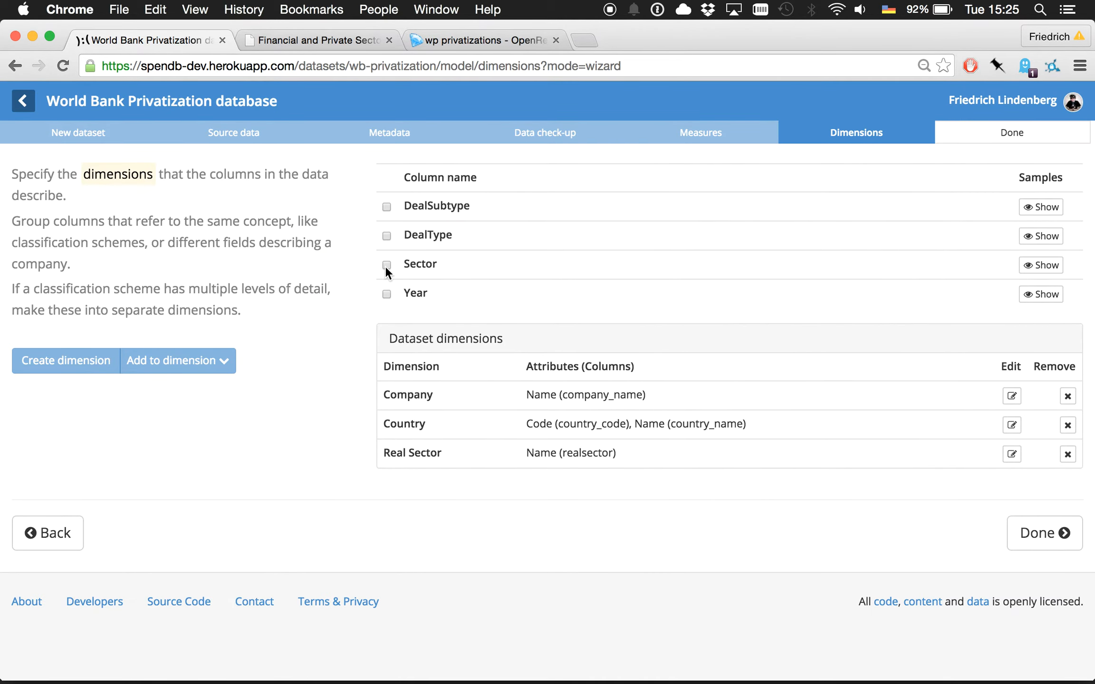
Step: Create a Sector dimension from the Sector column, with its attribute labelled Name
left_click(386, 266)
left_click(79, 363)
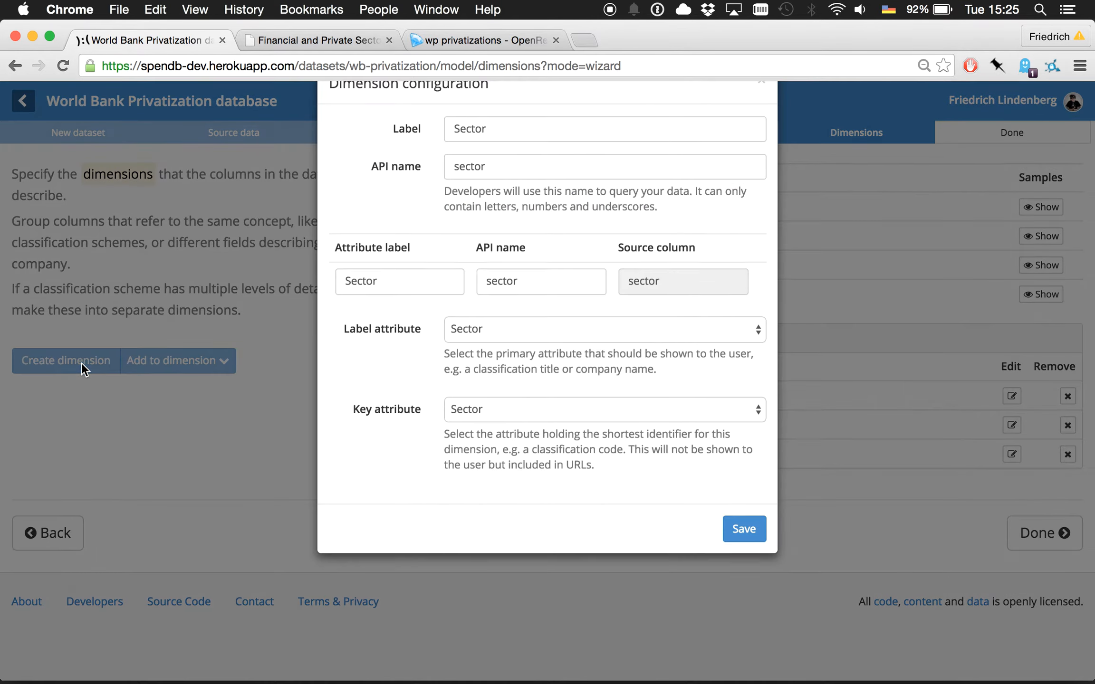
double_click(374, 323)
type("Name")
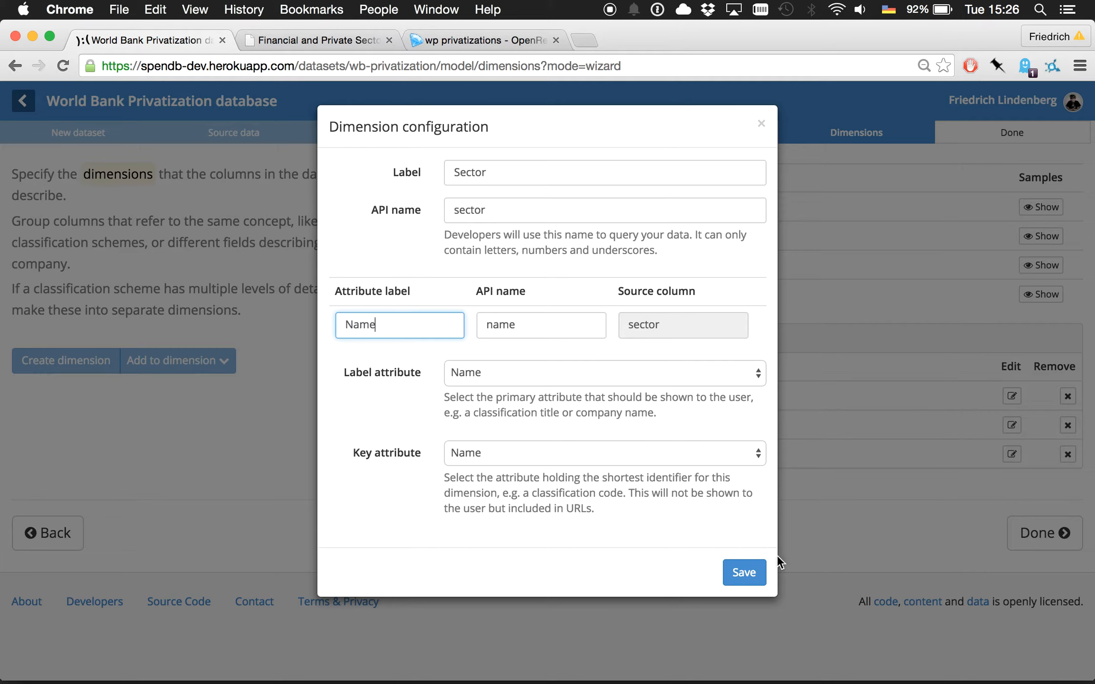
left_click(742, 572)
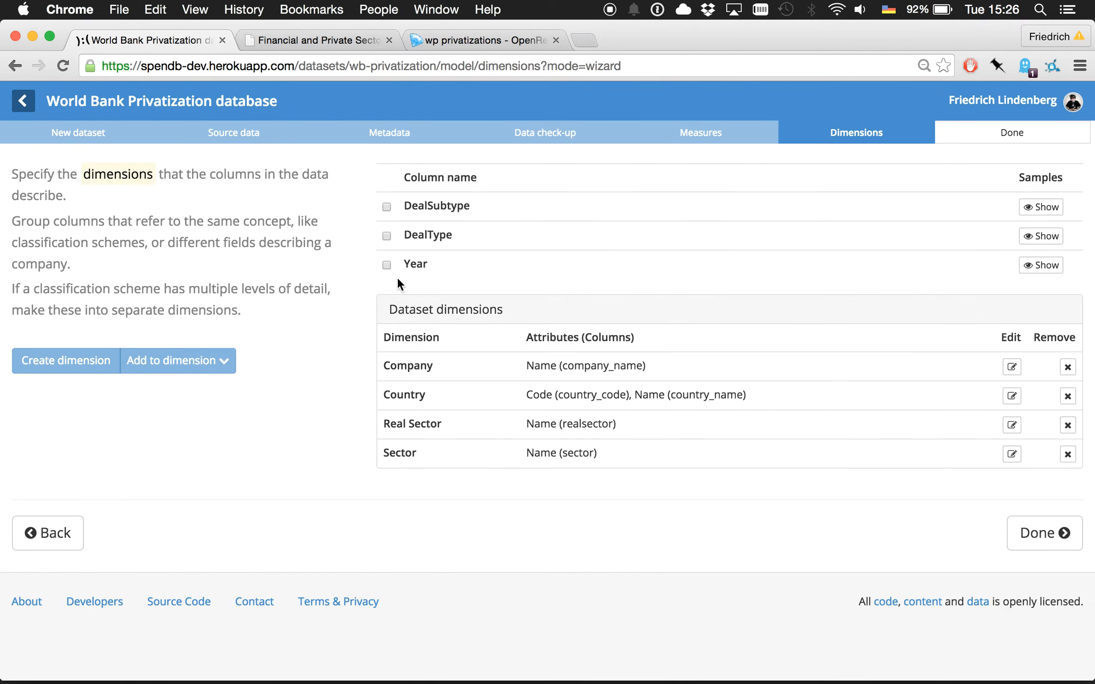
Step: Create a Year dimension from the Year column with the default attribute, and finish the dataset setup
left_click(386, 265)
left_click(78, 353)
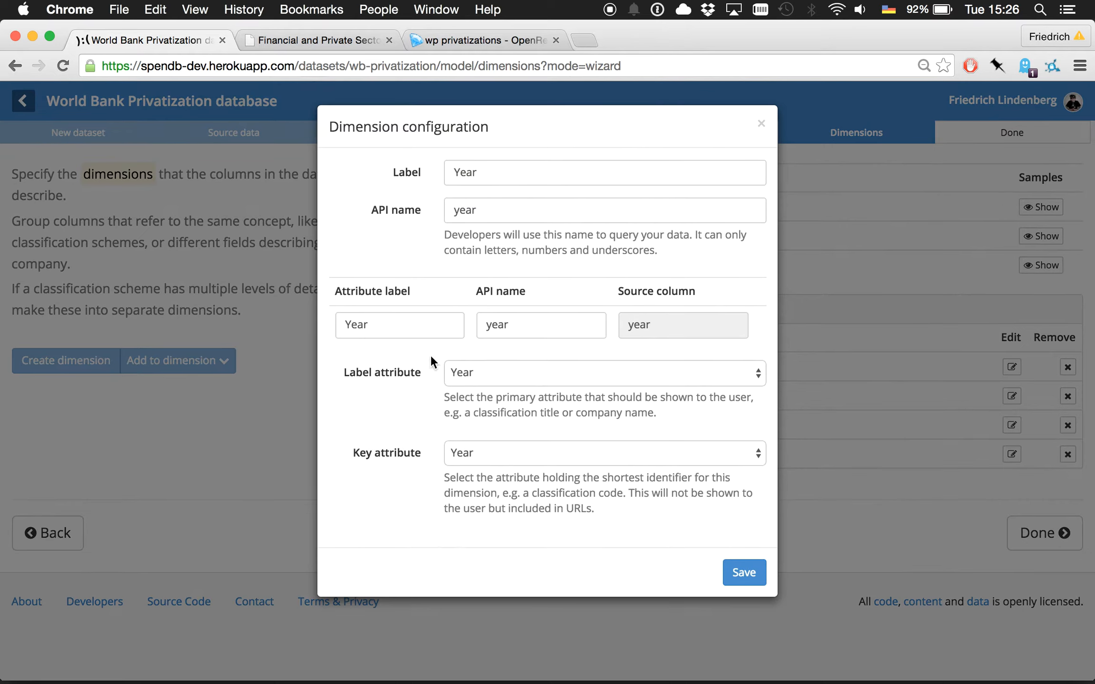
left_click(734, 574)
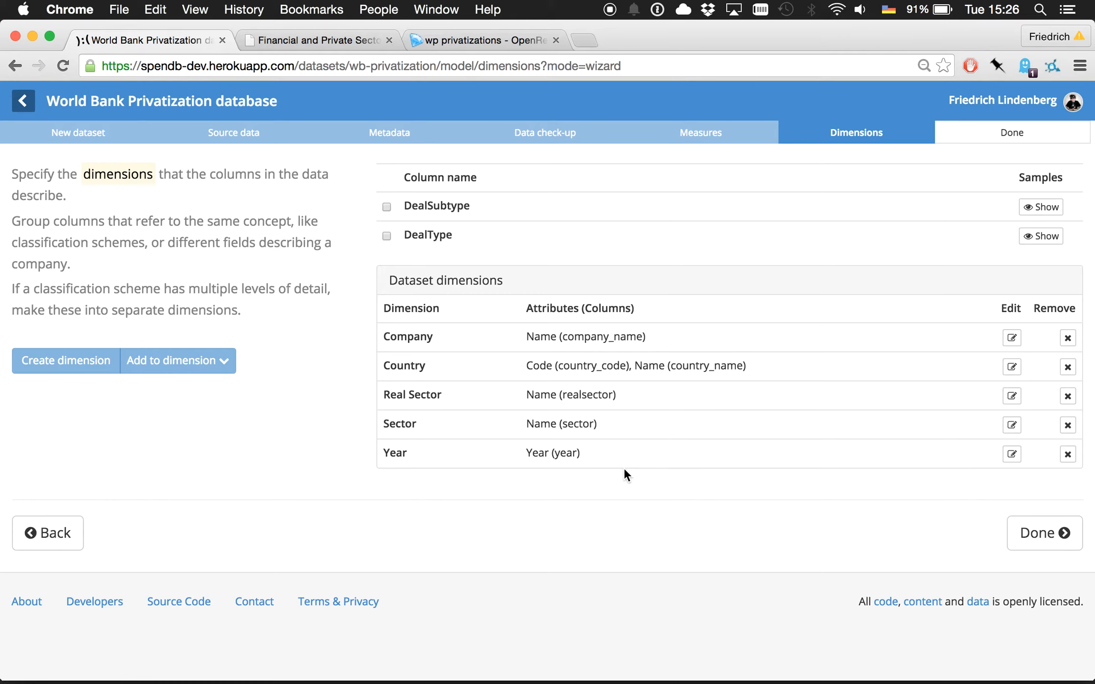
left_click(1037, 537)
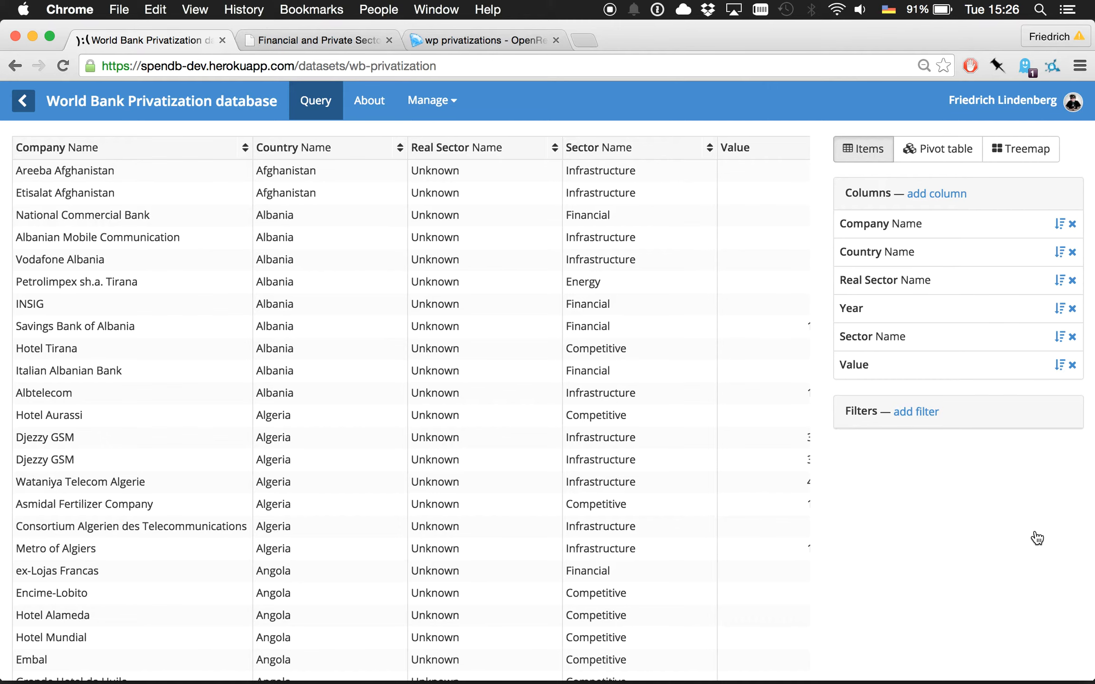
Step: Filter the item list by Country Name to Mauritania, and remove that filter again
scroll(674, 427, "right", 5)
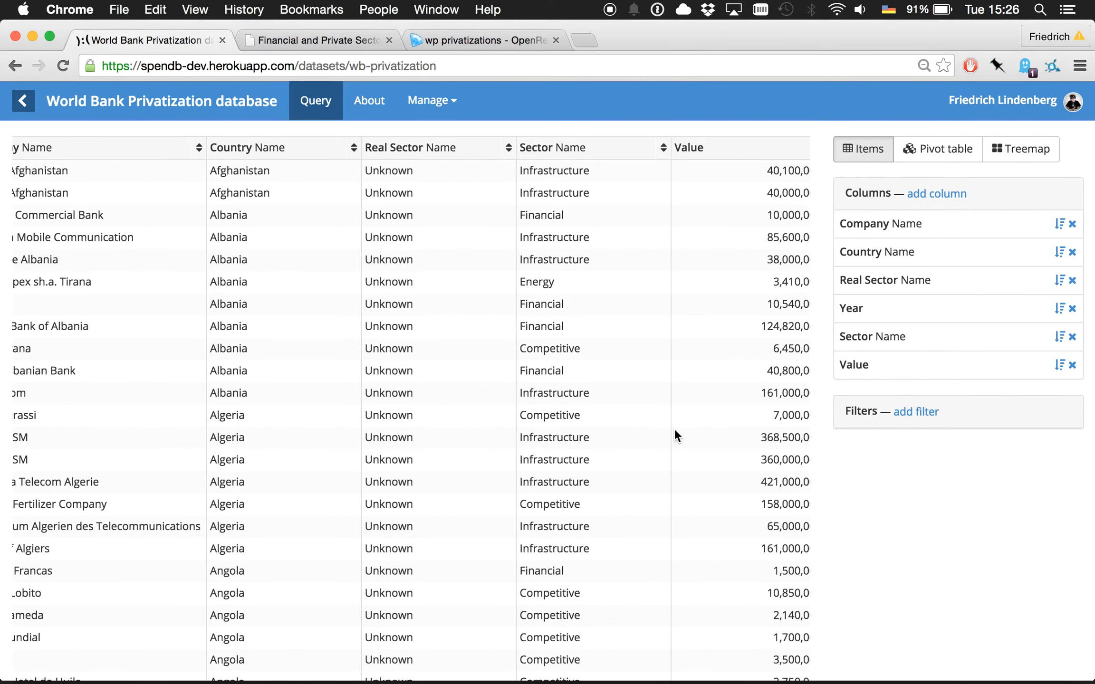
scroll(675, 429, "left", 5)
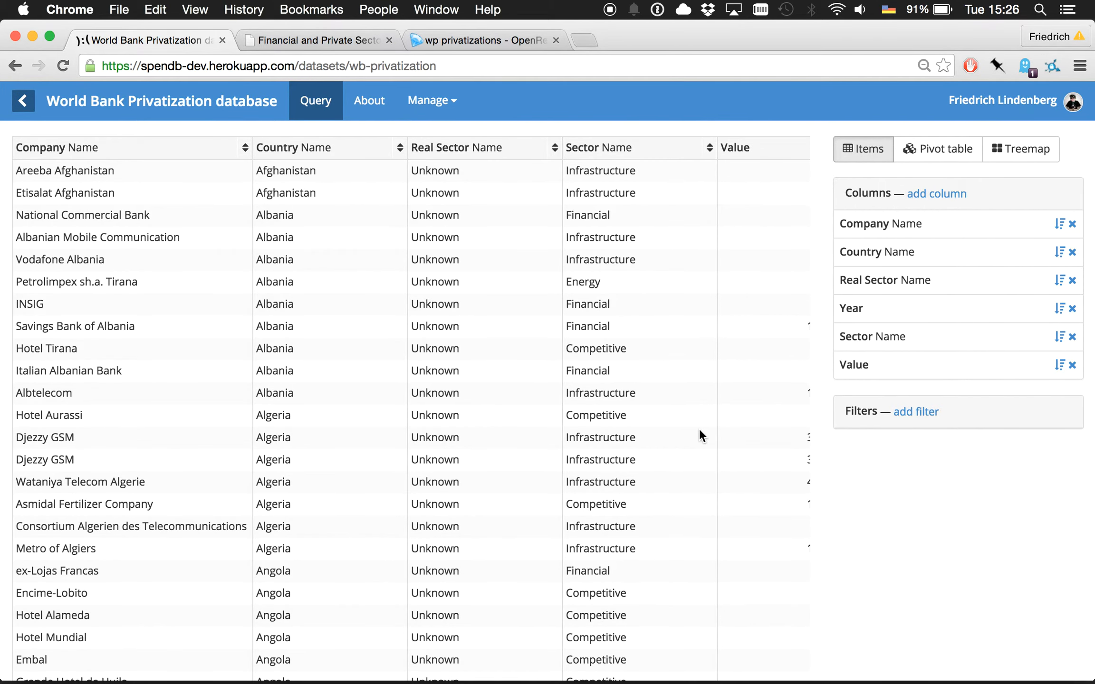
left_click(917, 412)
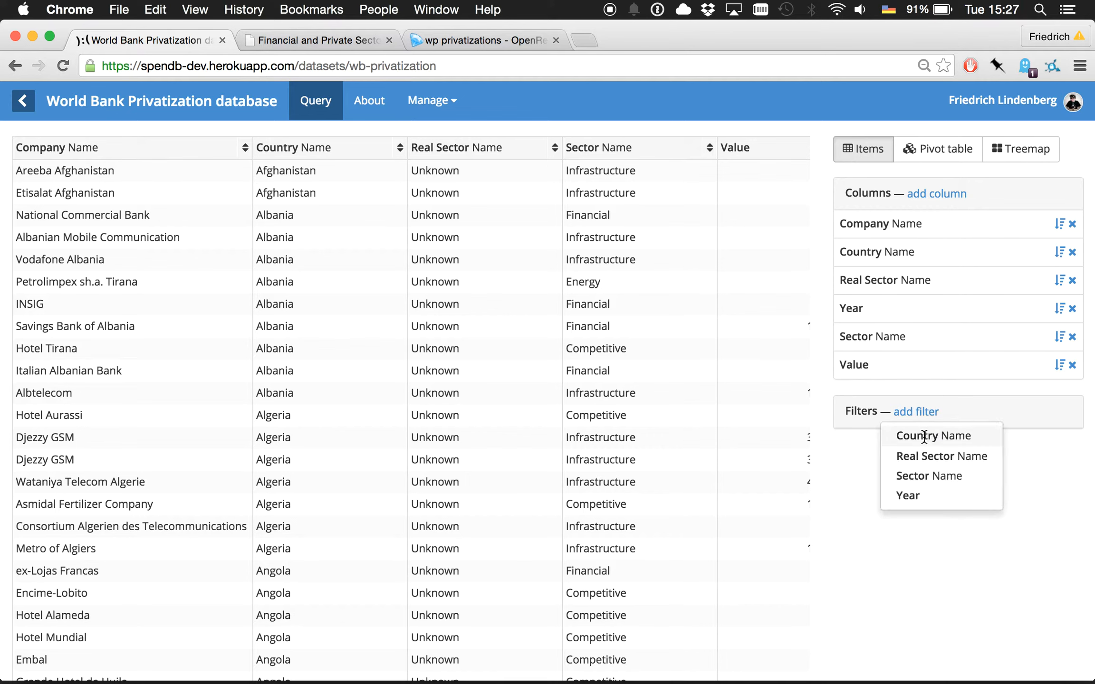
left_click(922, 436)
left_click(919, 464)
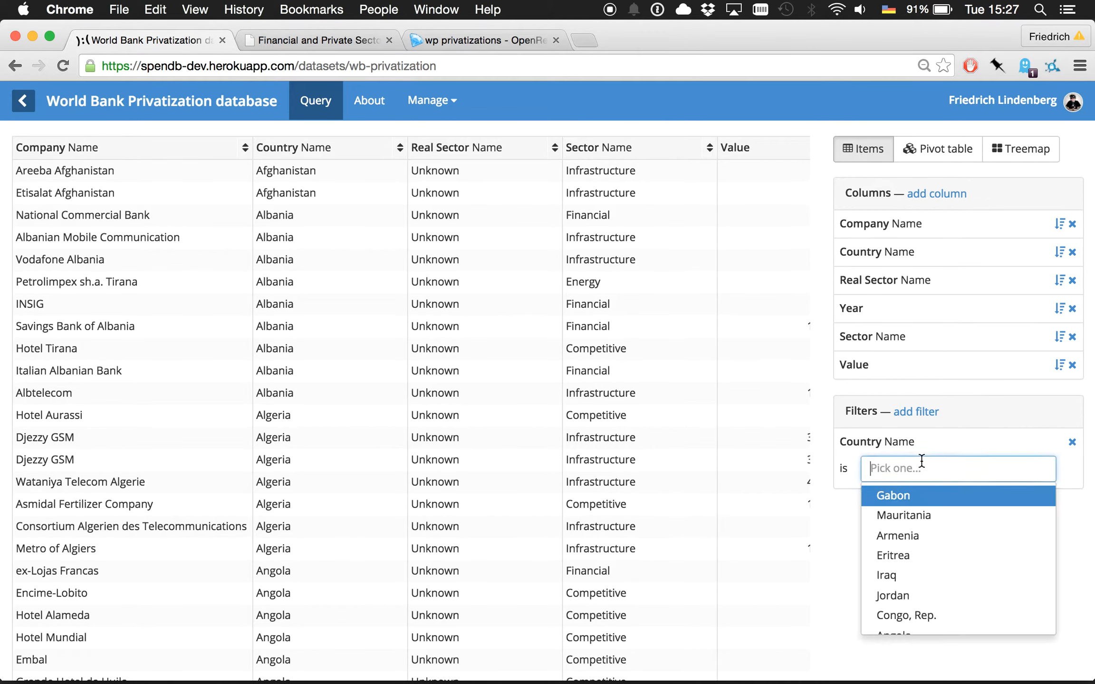
left_click(902, 523)
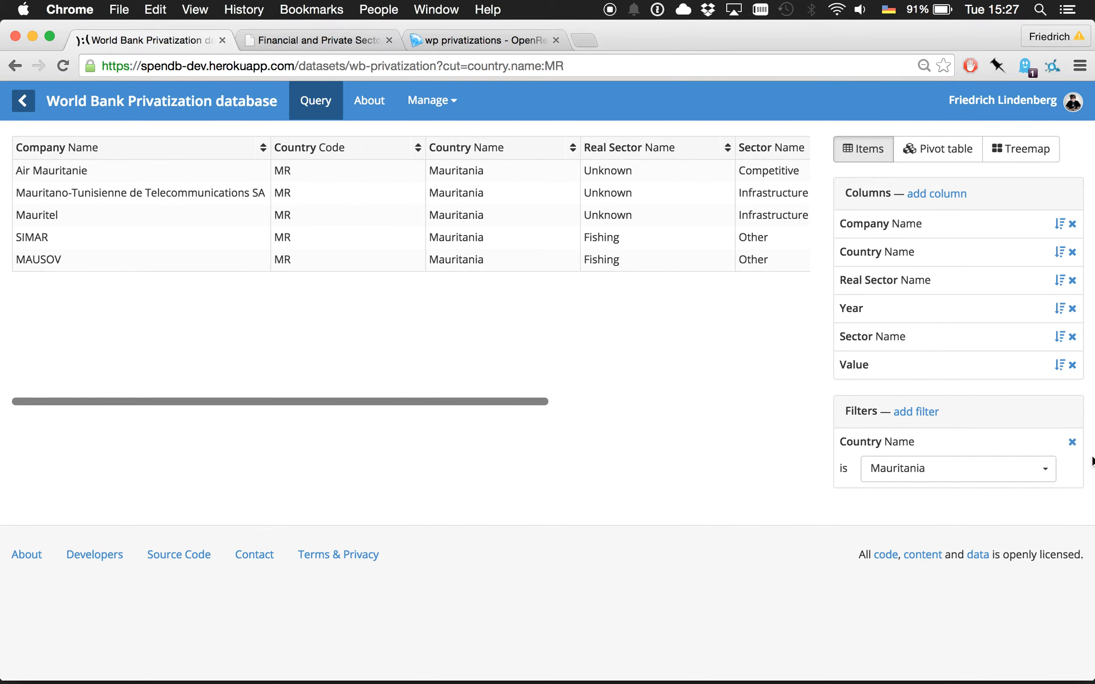
left_click(1072, 443)
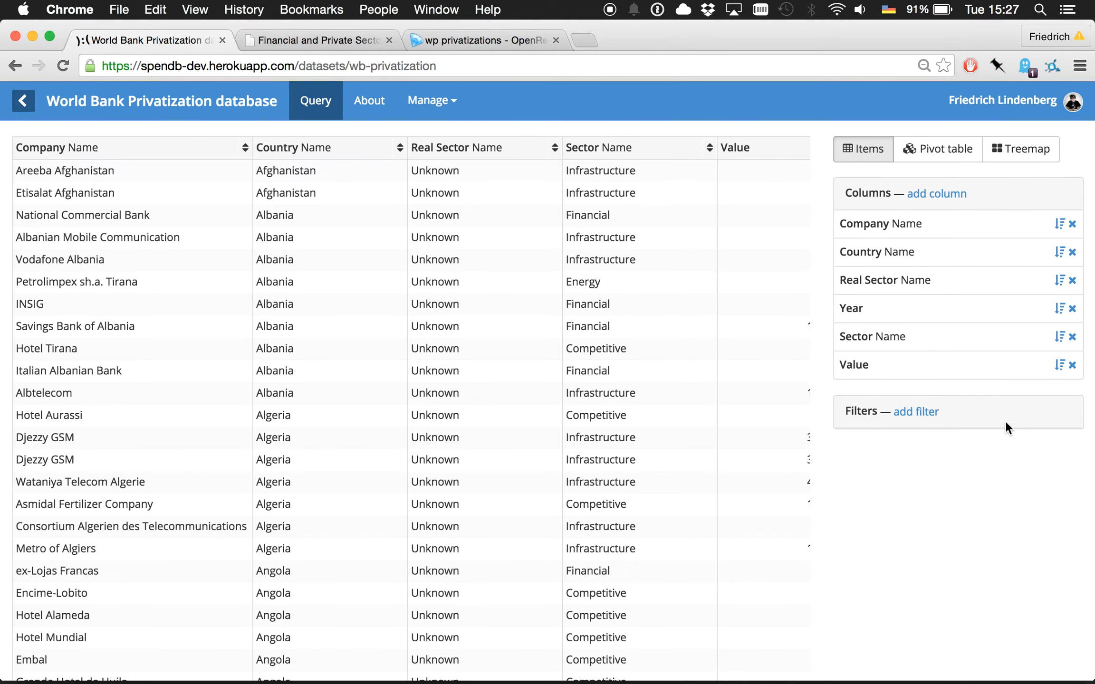
Step: Build a pivot table with Country Name as rows, sorted by Value in descending order
left_click(925, 151)
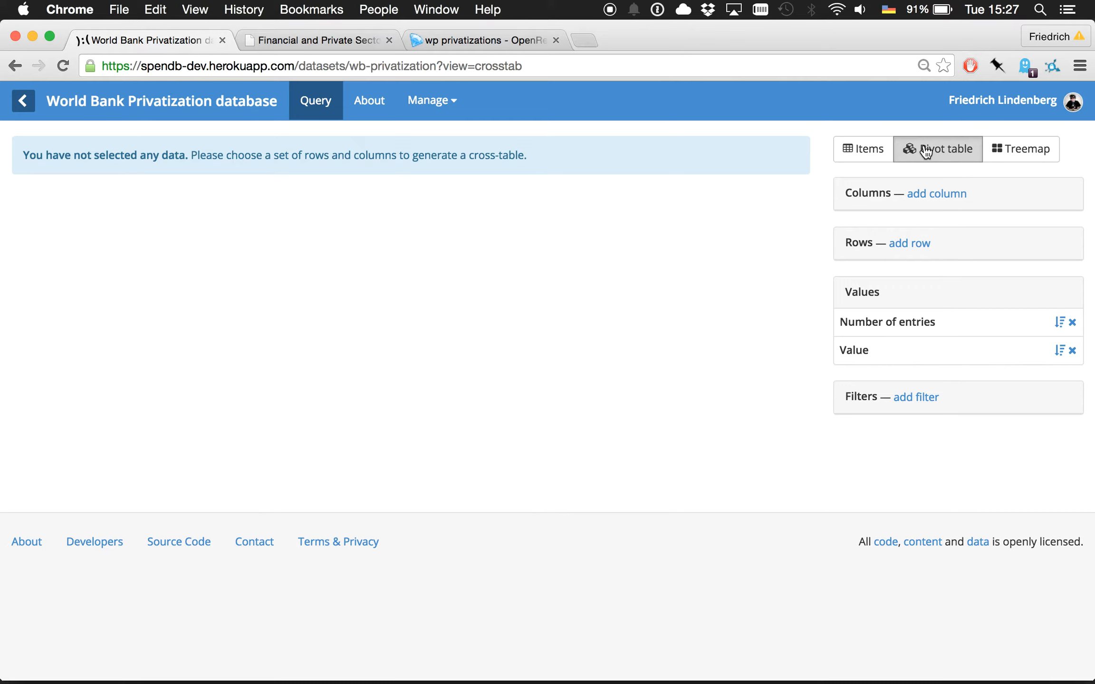
left_click(916, 245)
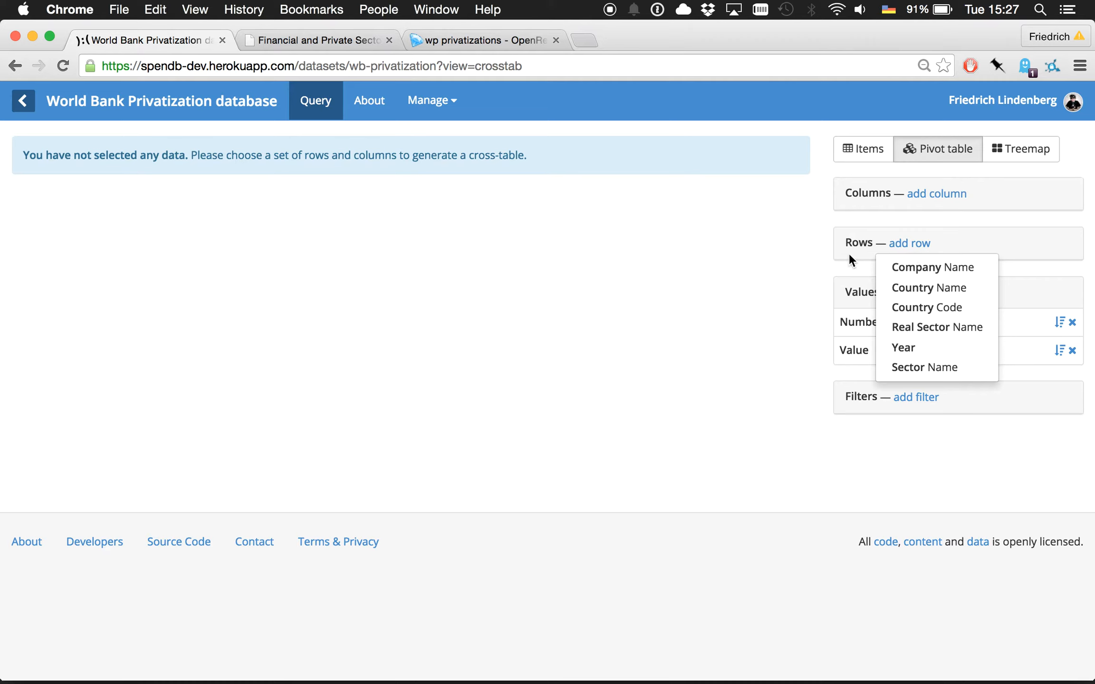
left_click(900, 289)
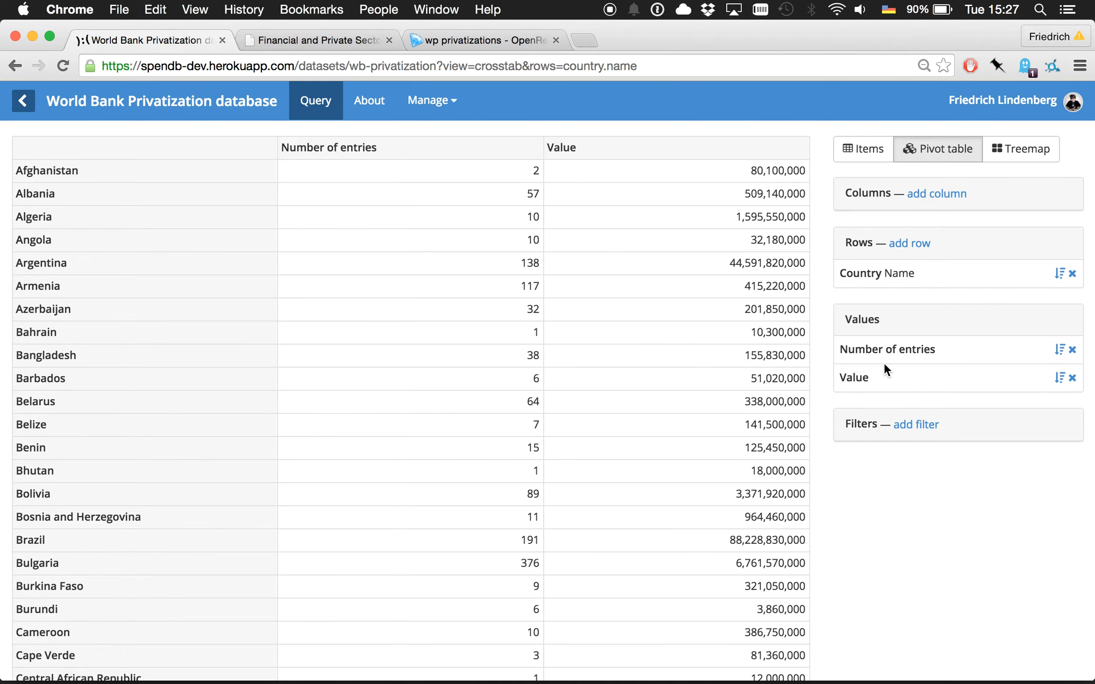
left_click(1059, 379)
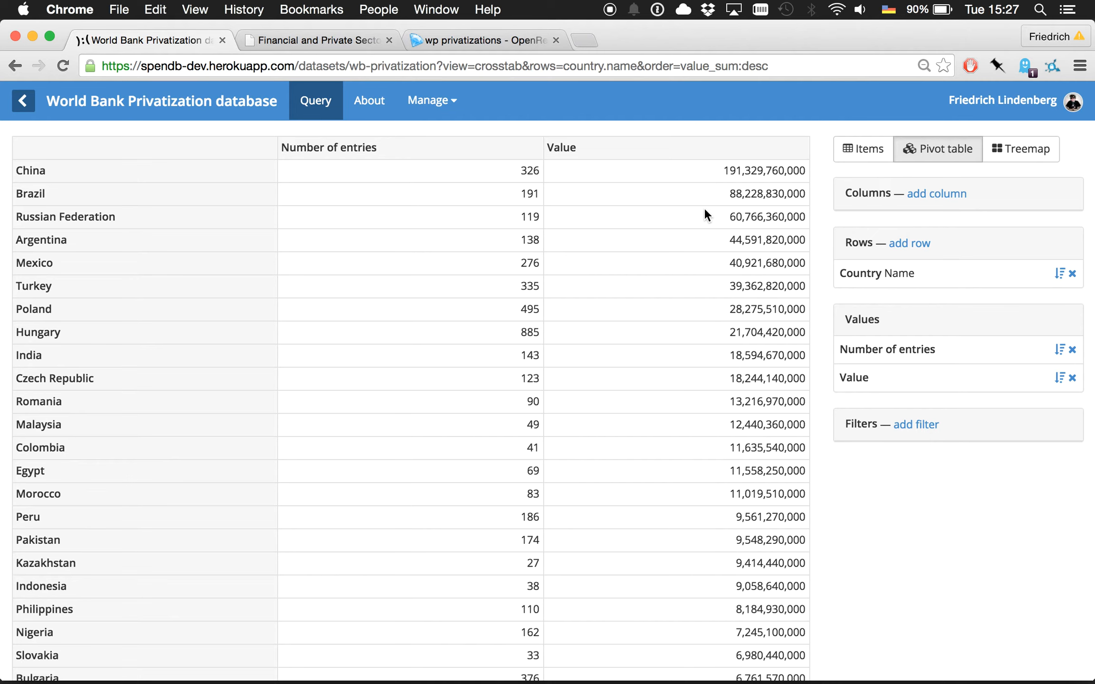
Step: Add Sector Name as a second row breakdown in the pivot table, and remove it again
left_click(921, 247)
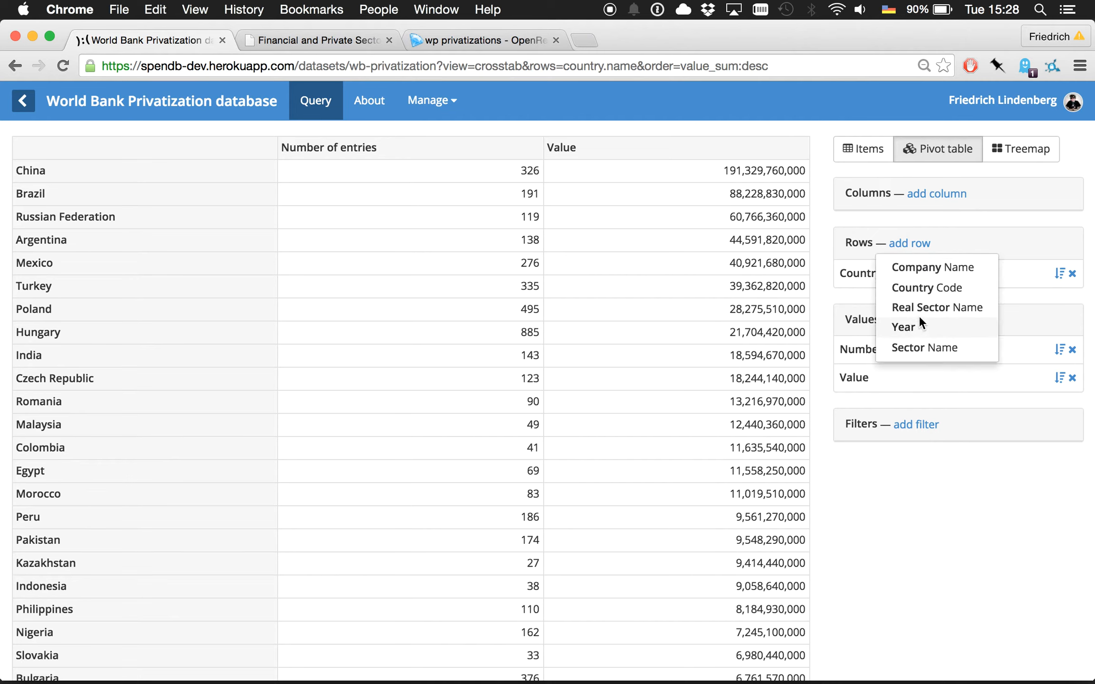
left_click(917, 351)
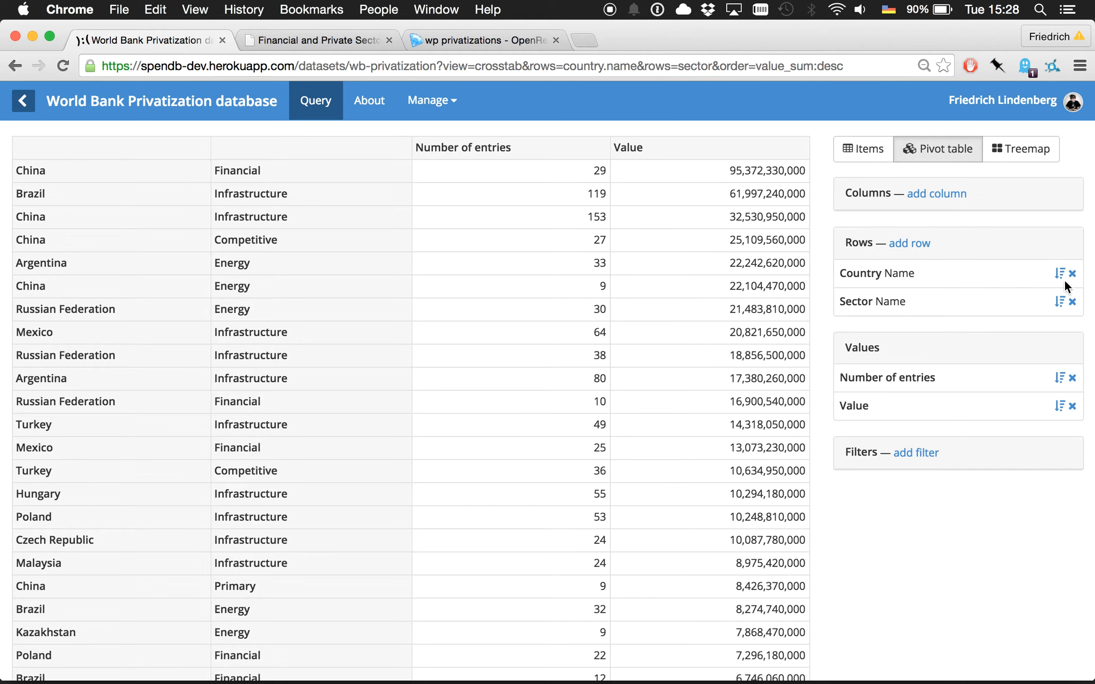
left_click(1071, 302)
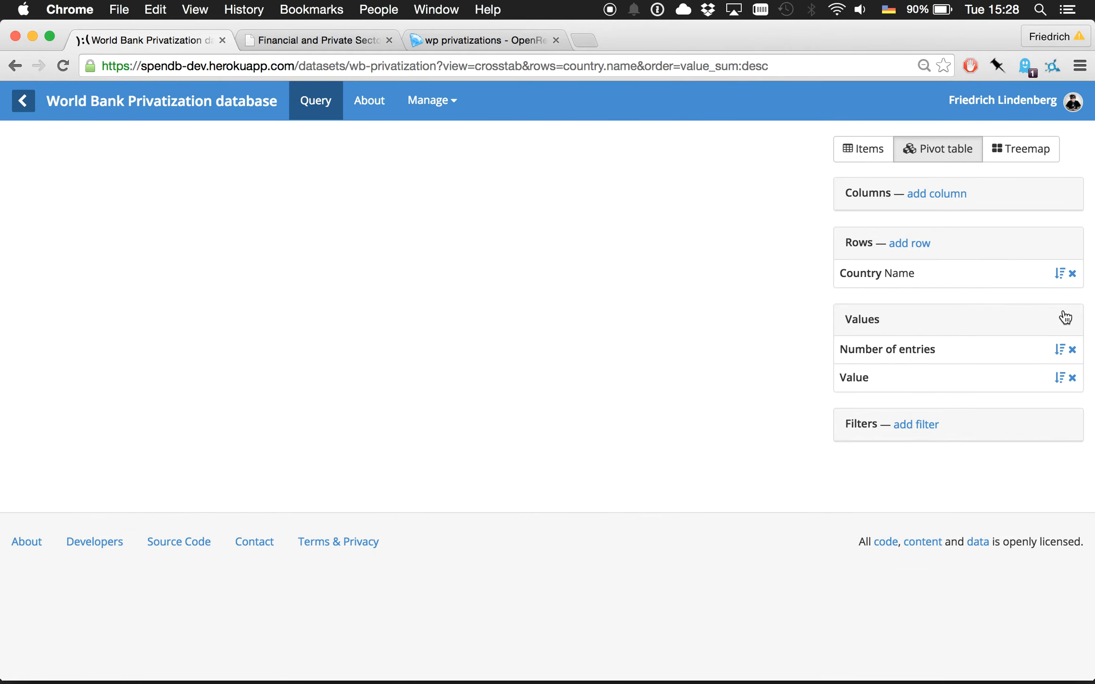
Step: Filter the pivot table by Sector Name to show only the Financial sector
left_click(916, 430)
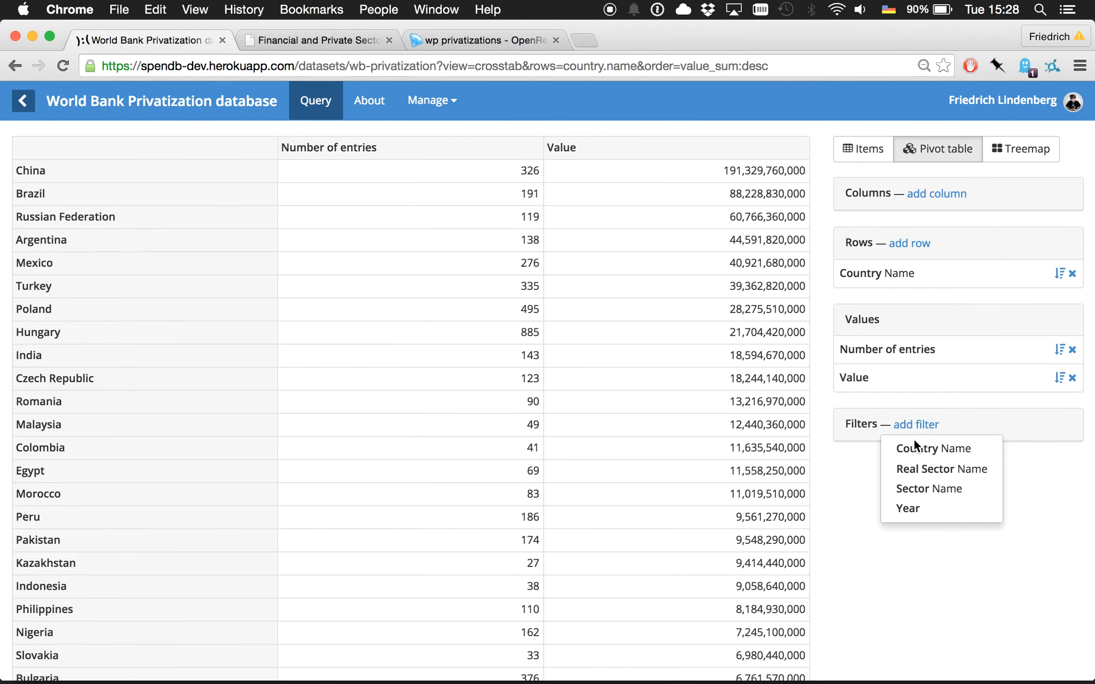
left_click(919, 488)
left_click(935, 482)
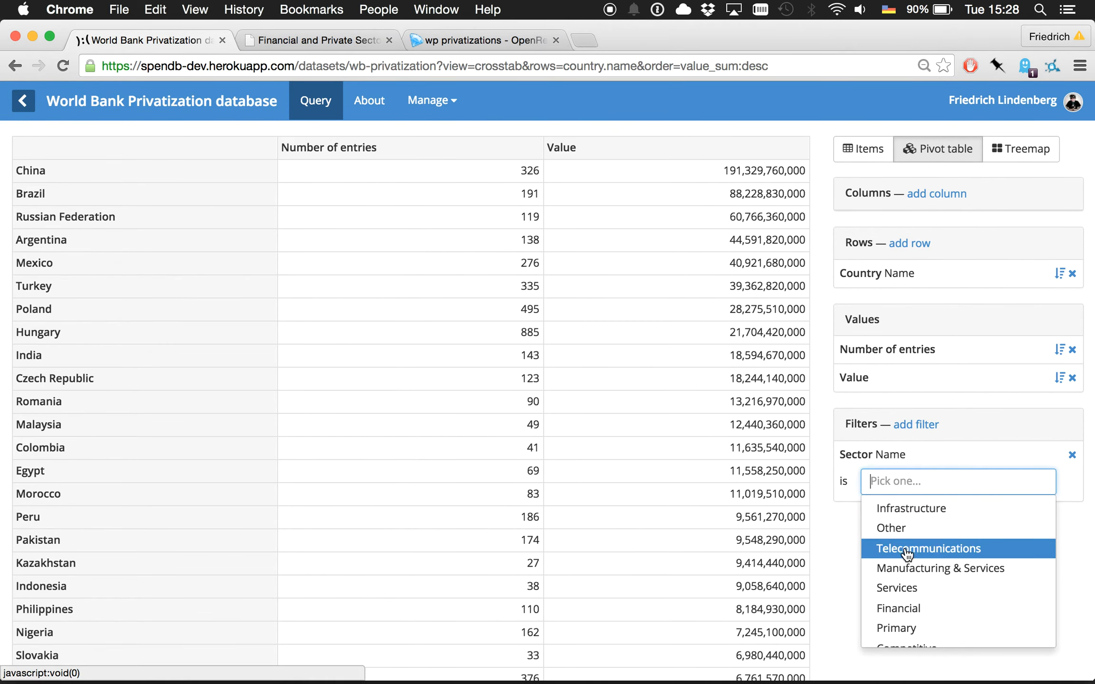
left_click(904, 604)
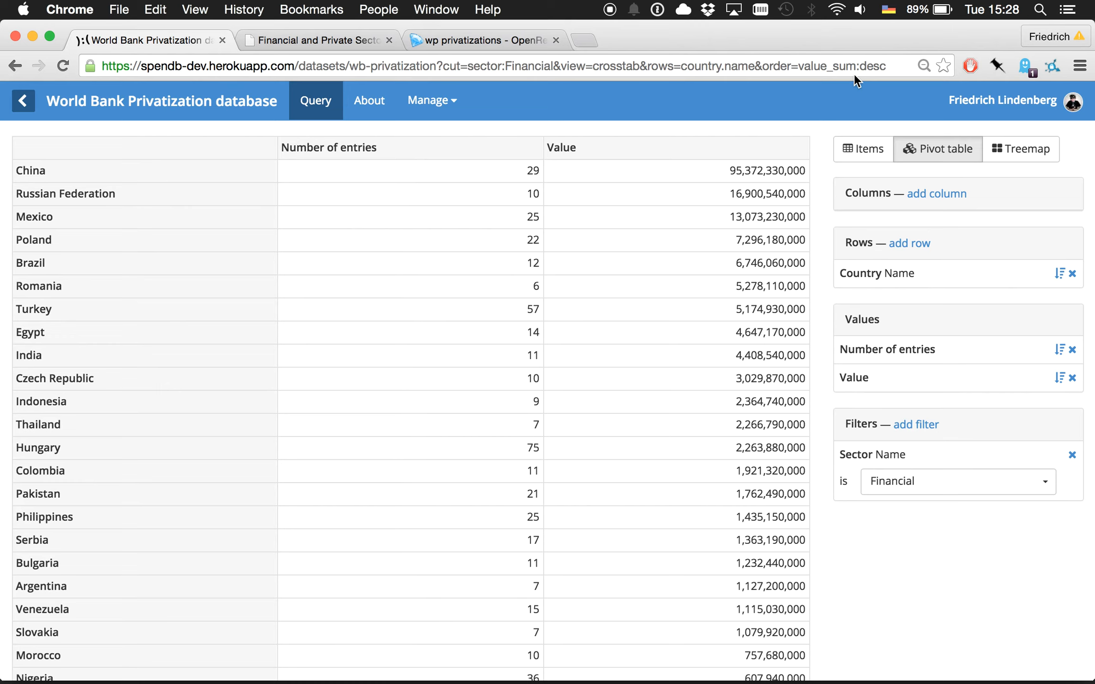
Step: Show the data as a treemap broken down by Sector Name, and remove the Financial sector filter
left_click(1020, 153)
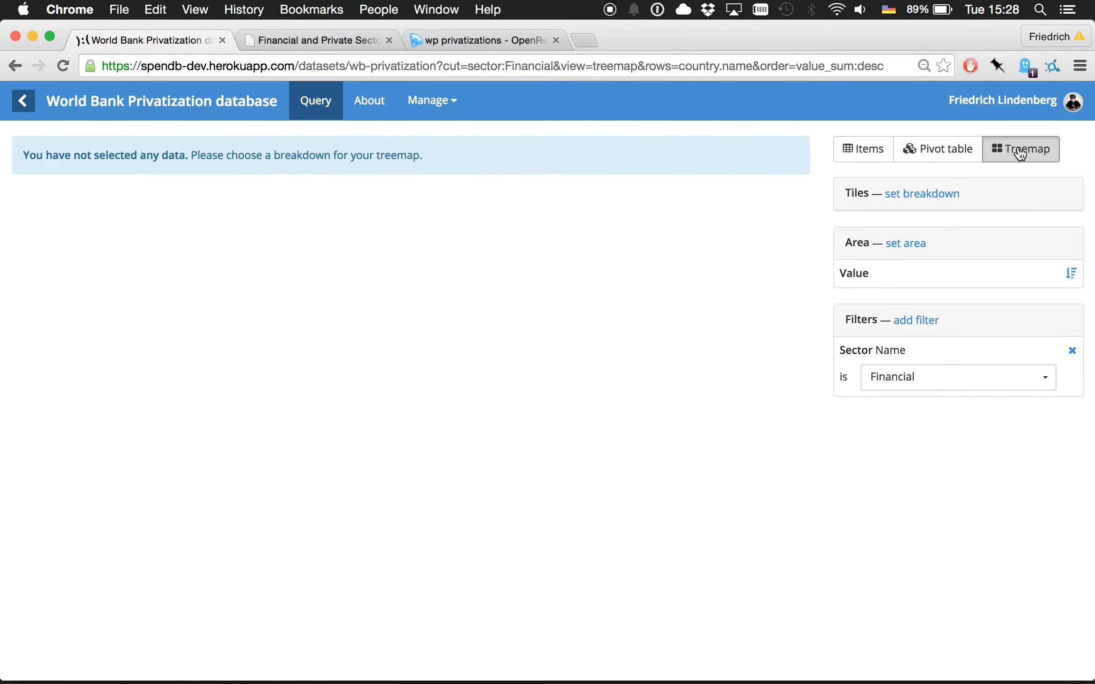
left_click(935, 195)
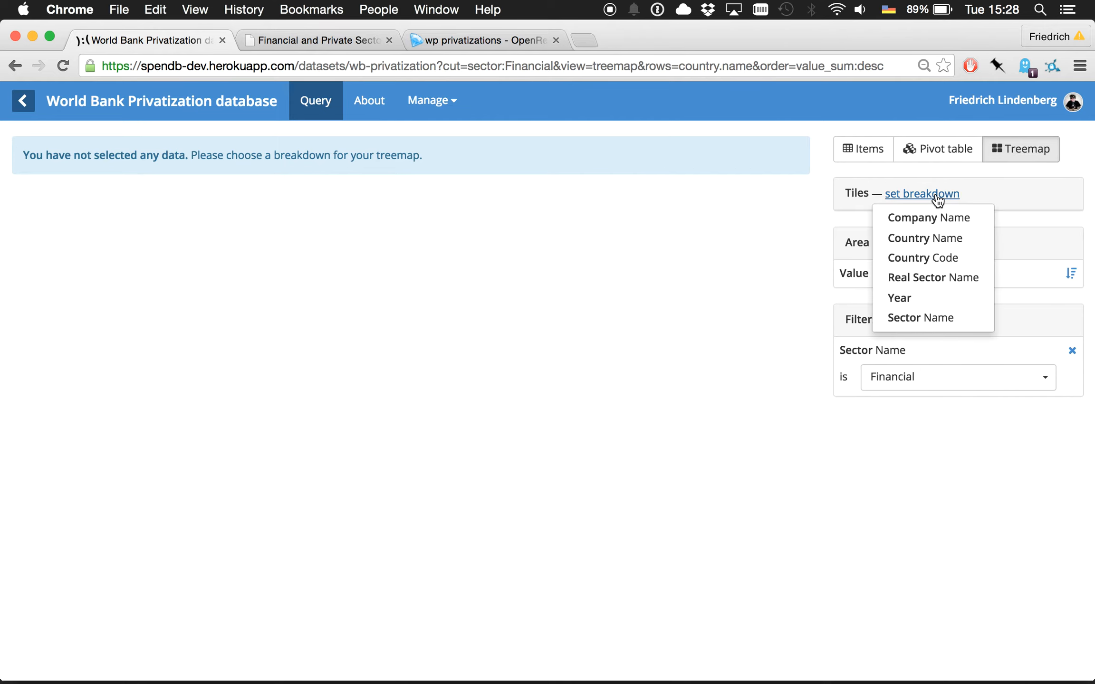
left_click(914, 314)
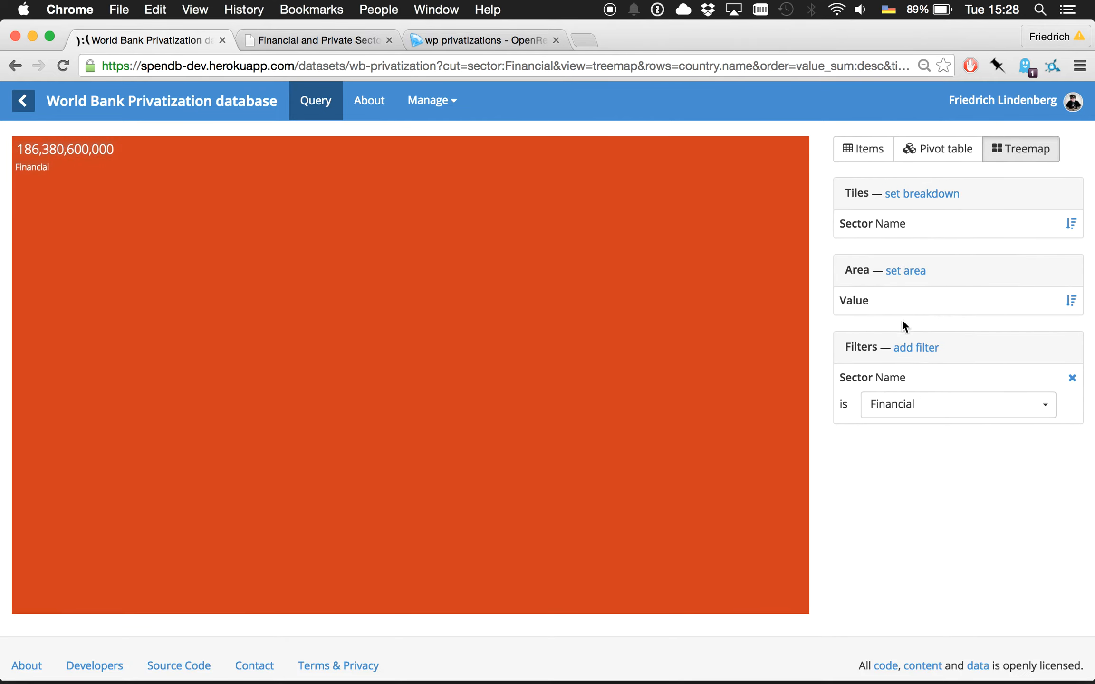
left_click(1072, 379)
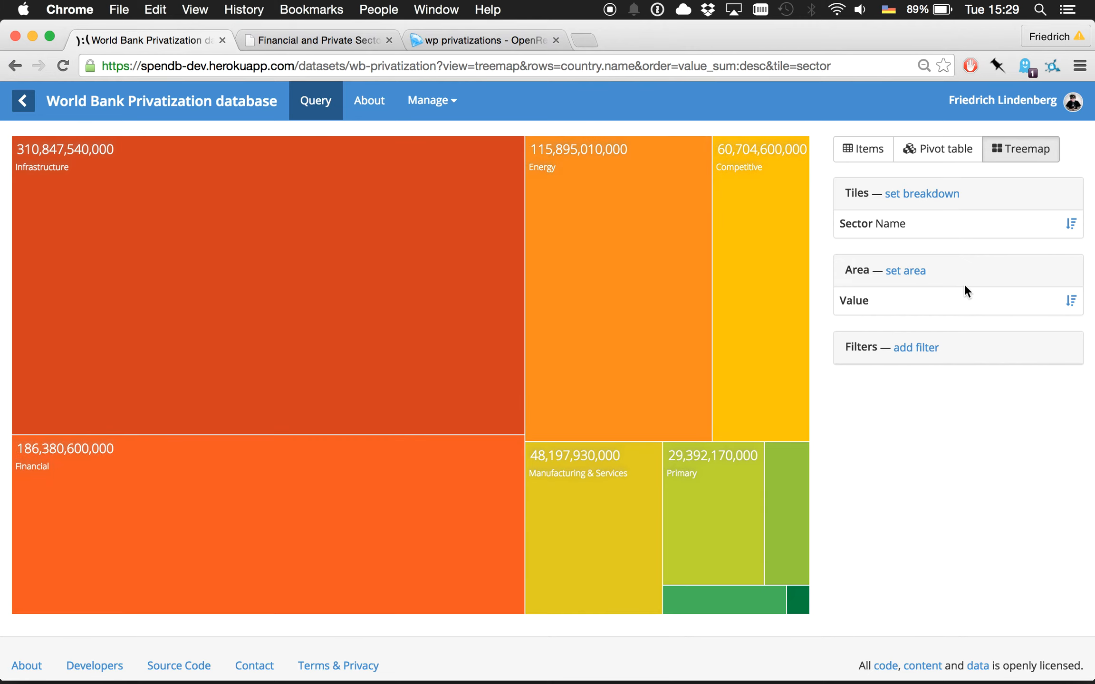
Step: Change the treemap's breakdown to Country Name and read the notice above the tiles
left_click(910, 199)
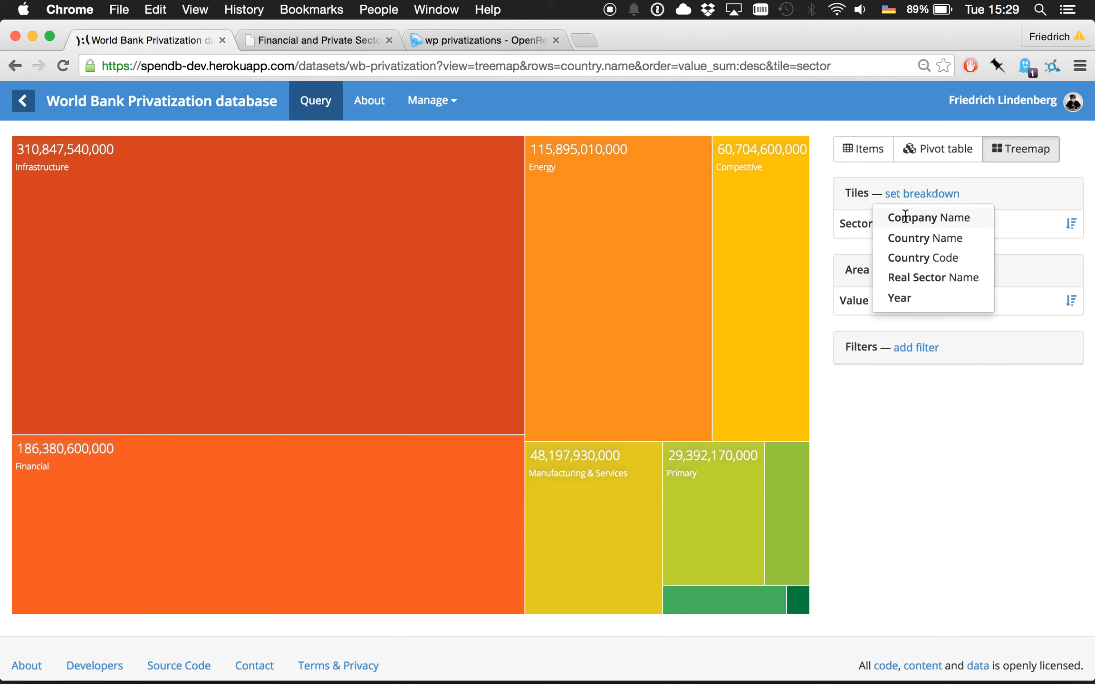
left_click(903, 241)
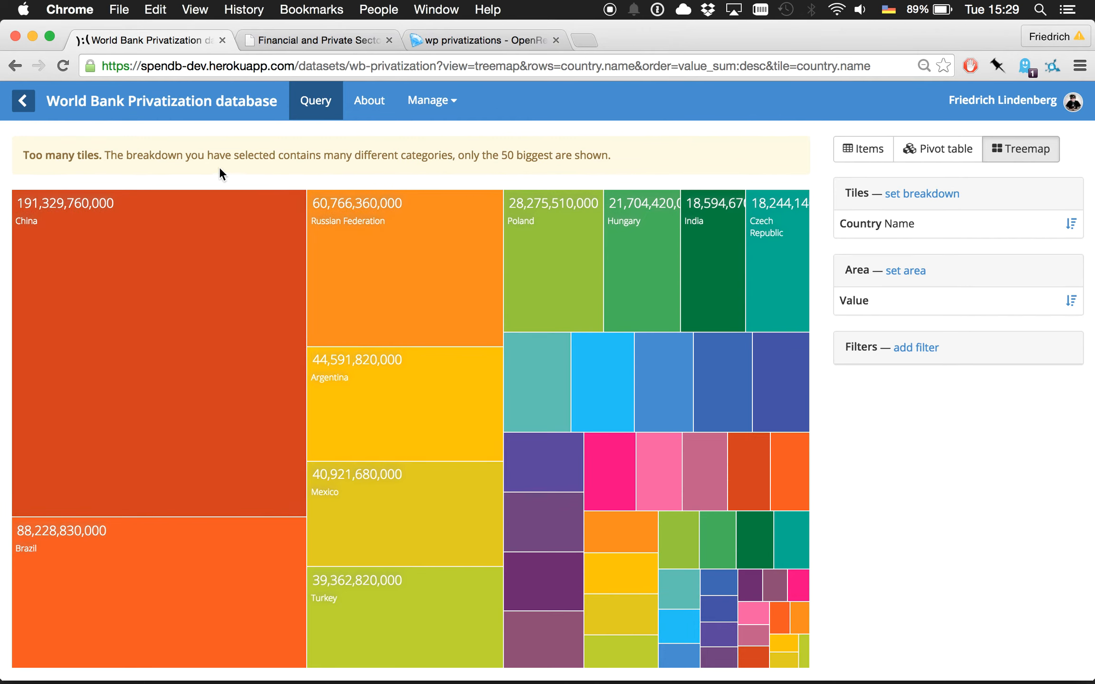
triple_click(185, 155)
left_click(184, 154)
Step: Review the dataset's About page, including its description, dimensions, measures and source data files
left_click(370, 118)
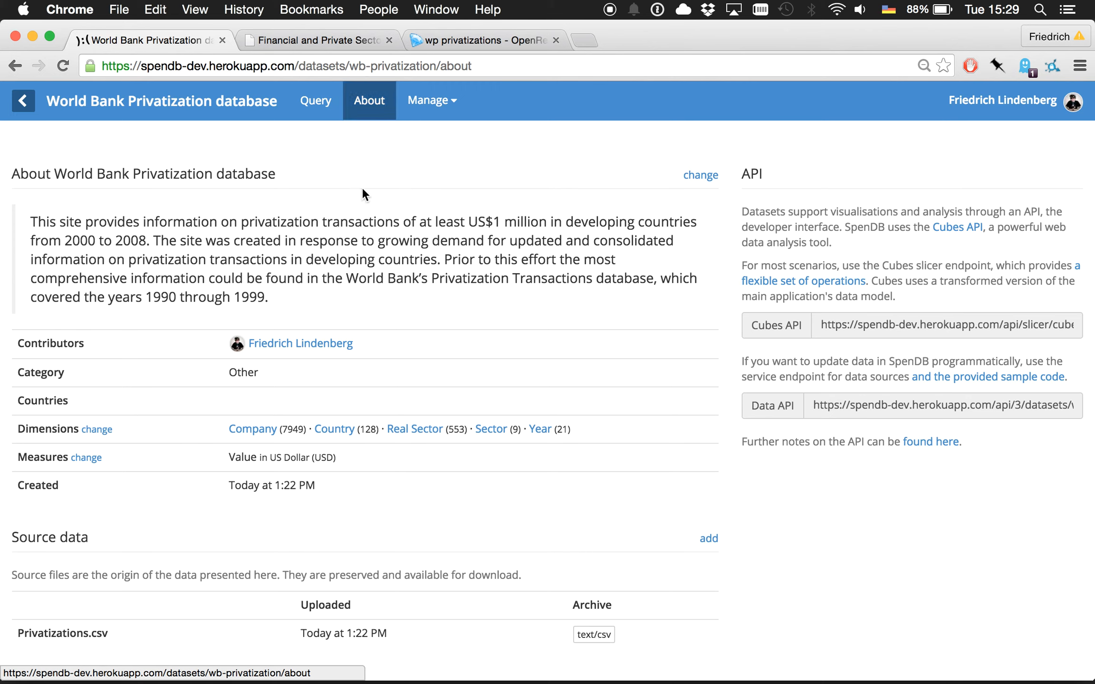
right_click(122, 220)
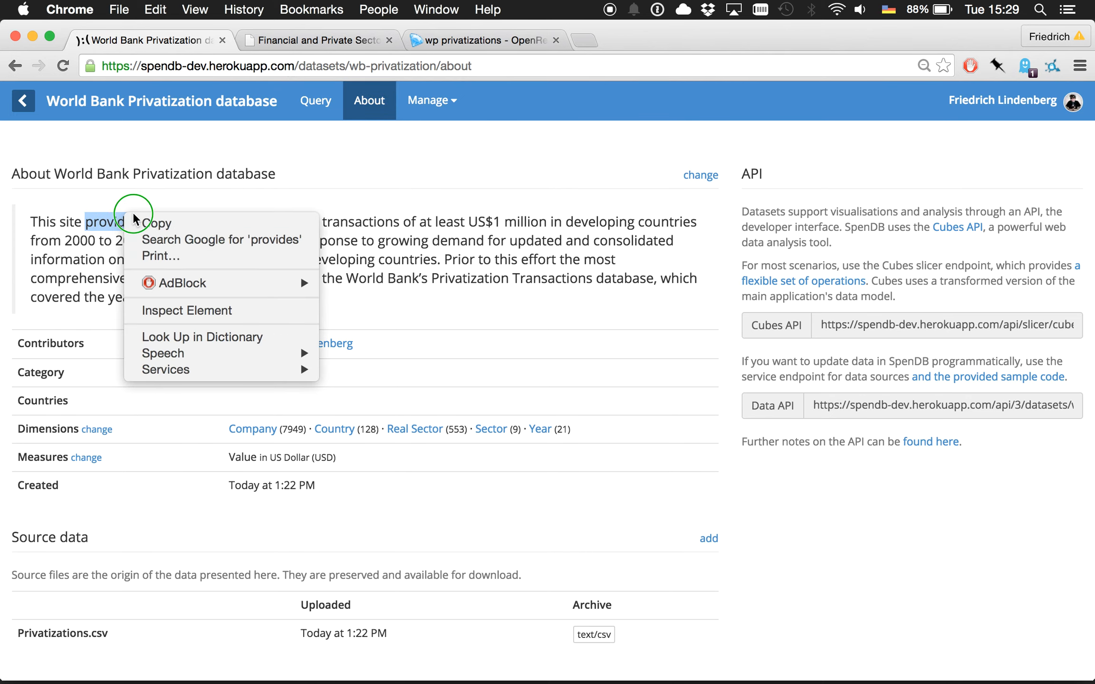
left_click(82, 225)
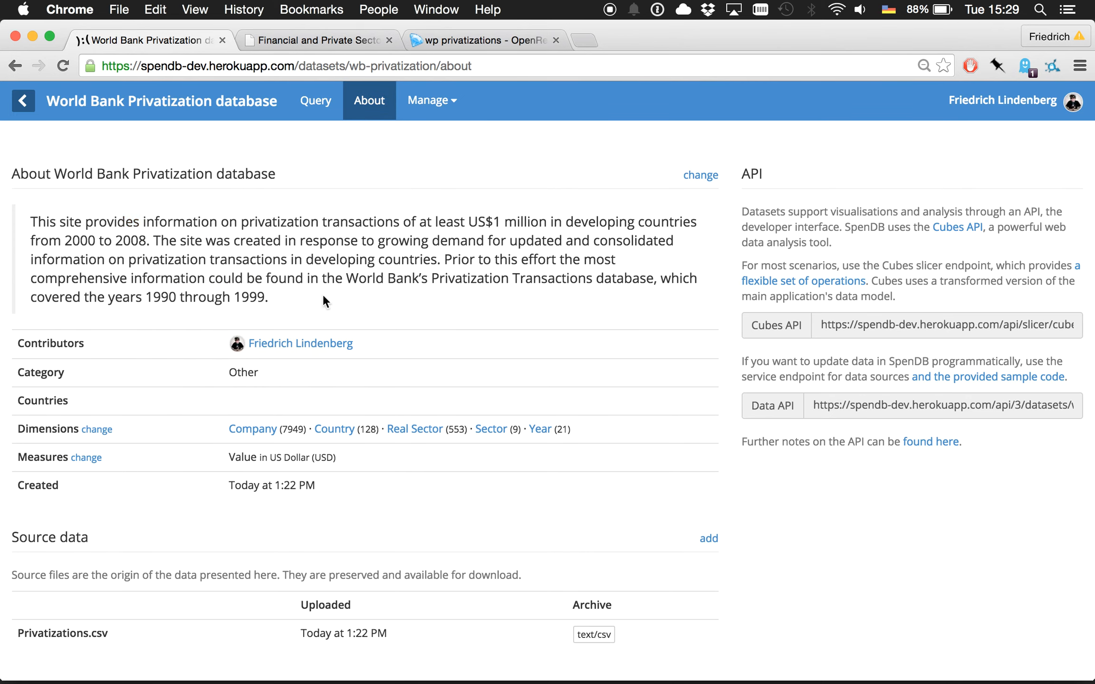
scroll(492, 551, "down", 3)
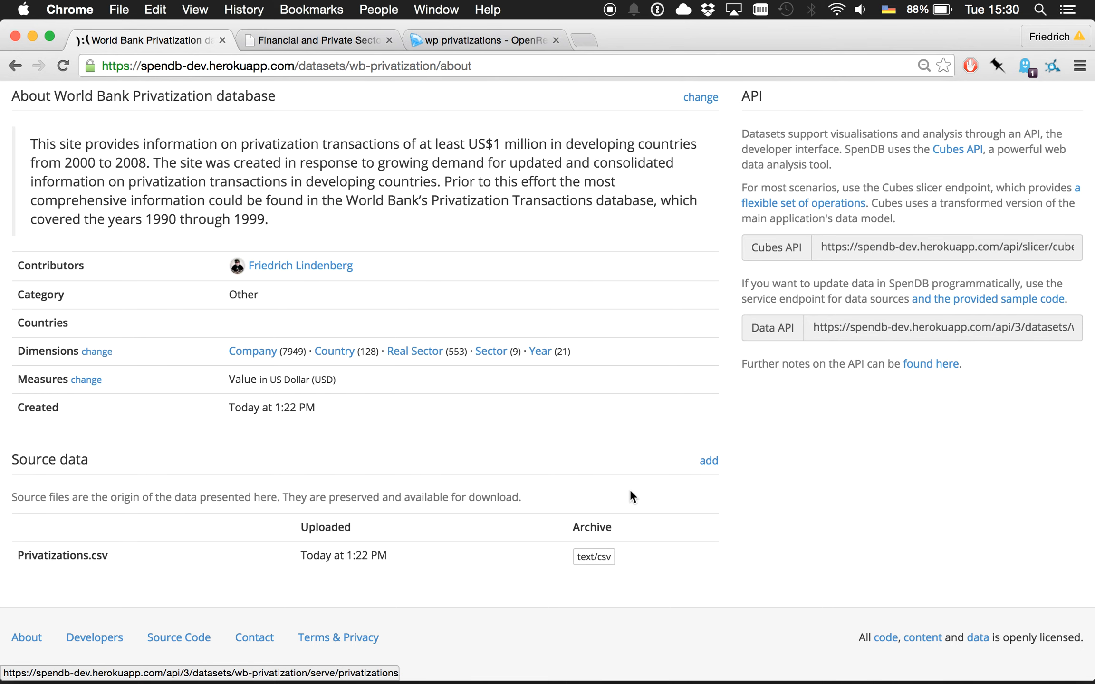
scroll(629, 490, "up", 3)
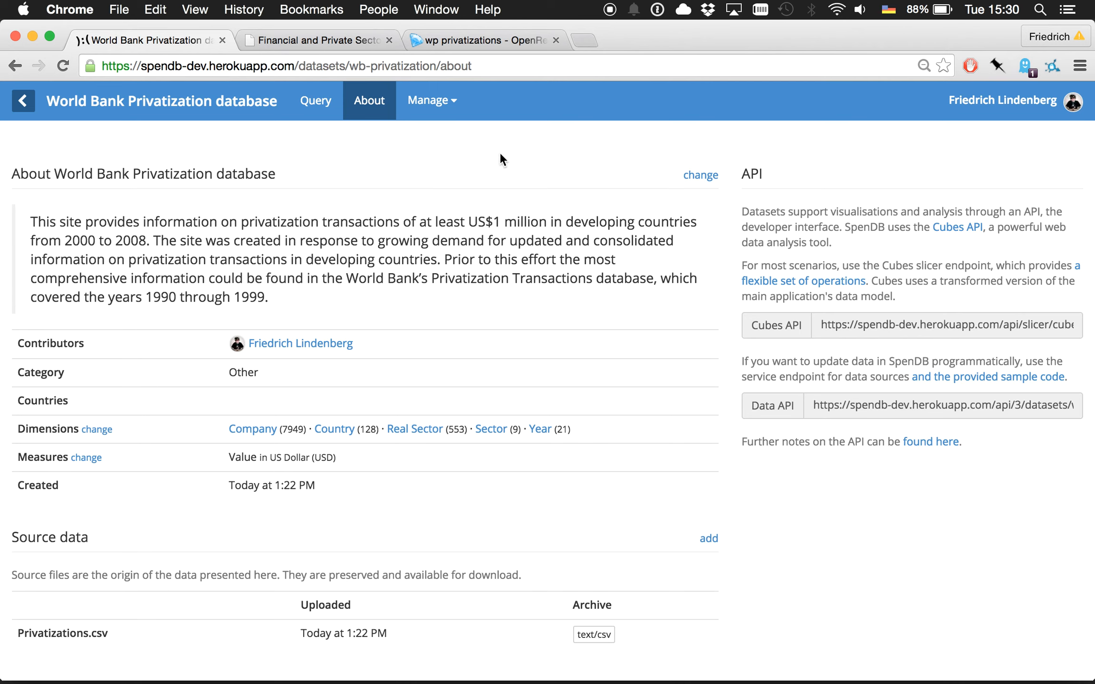
Step: Create a dimension labelled Deal Type from the DealType column, with its attribute labelled Name, and save the dataset's dimensions
left_click(430, 113)
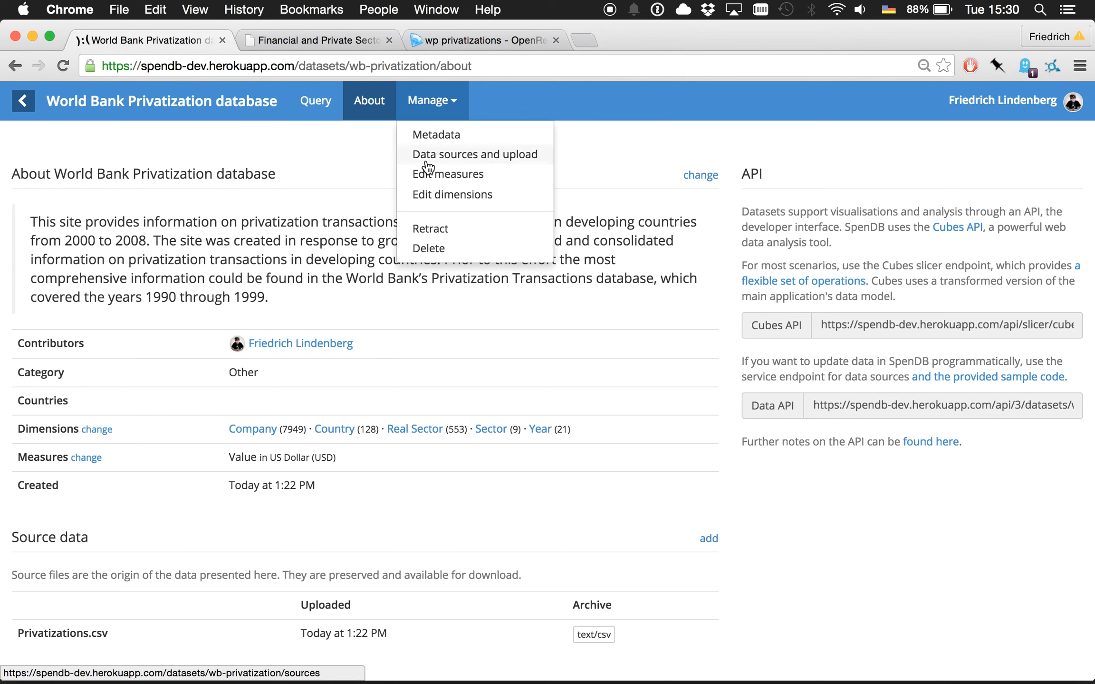
left_click(426, 192)
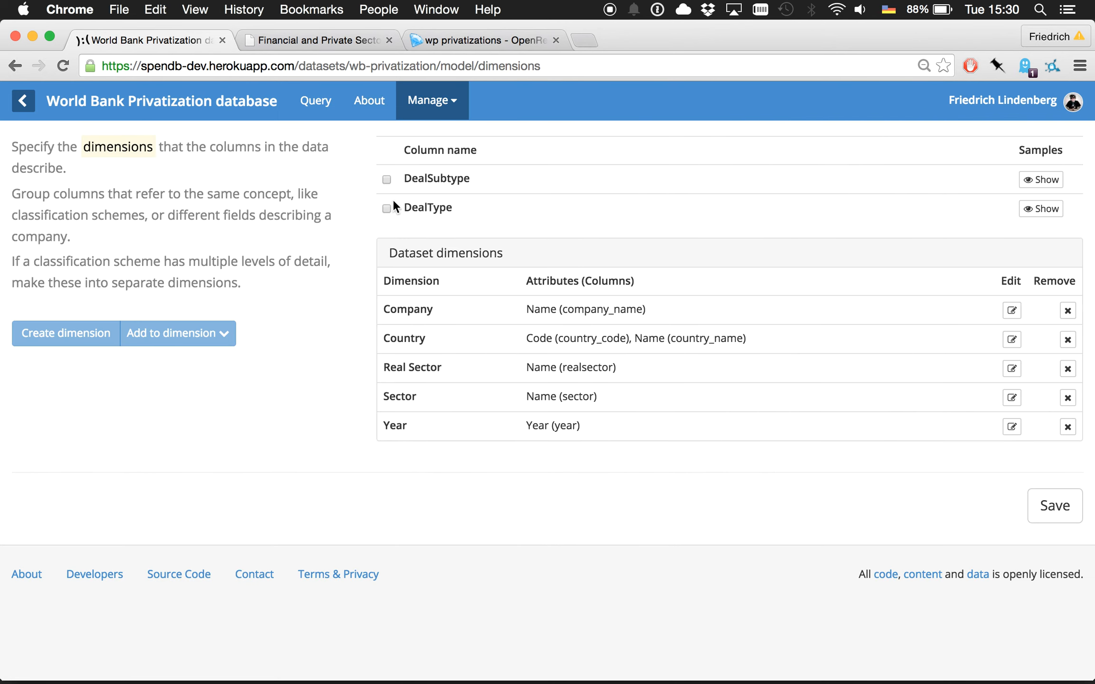
left_click(386, 209)
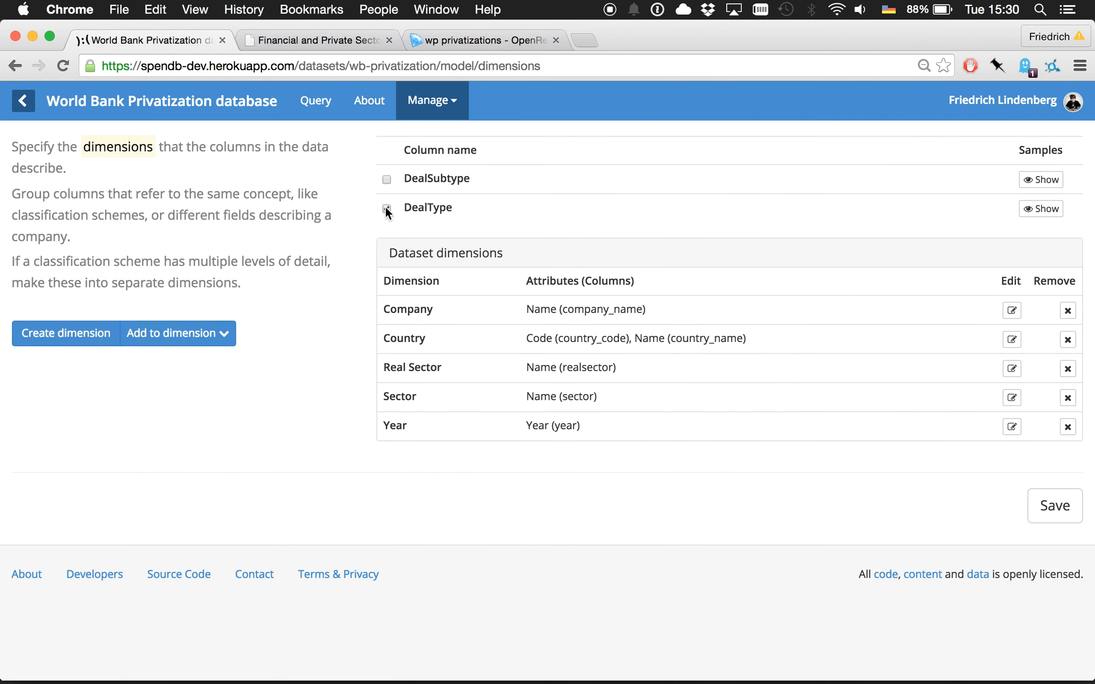
left_click(88, 338)
left_click(479, 172)
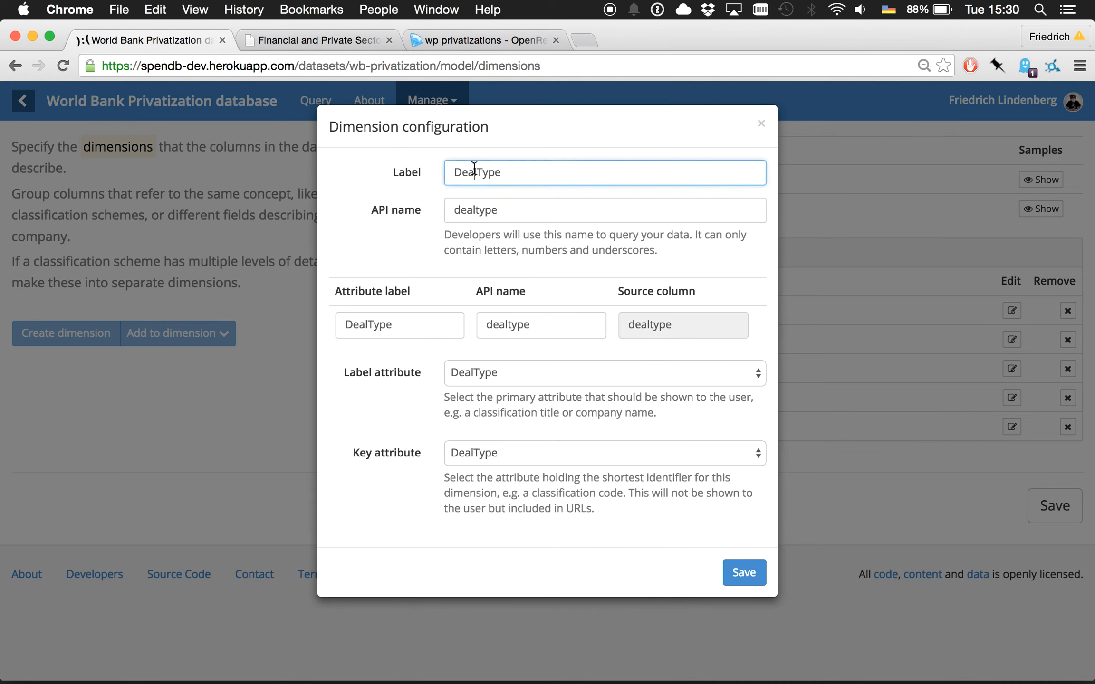
double_click(415, 325)
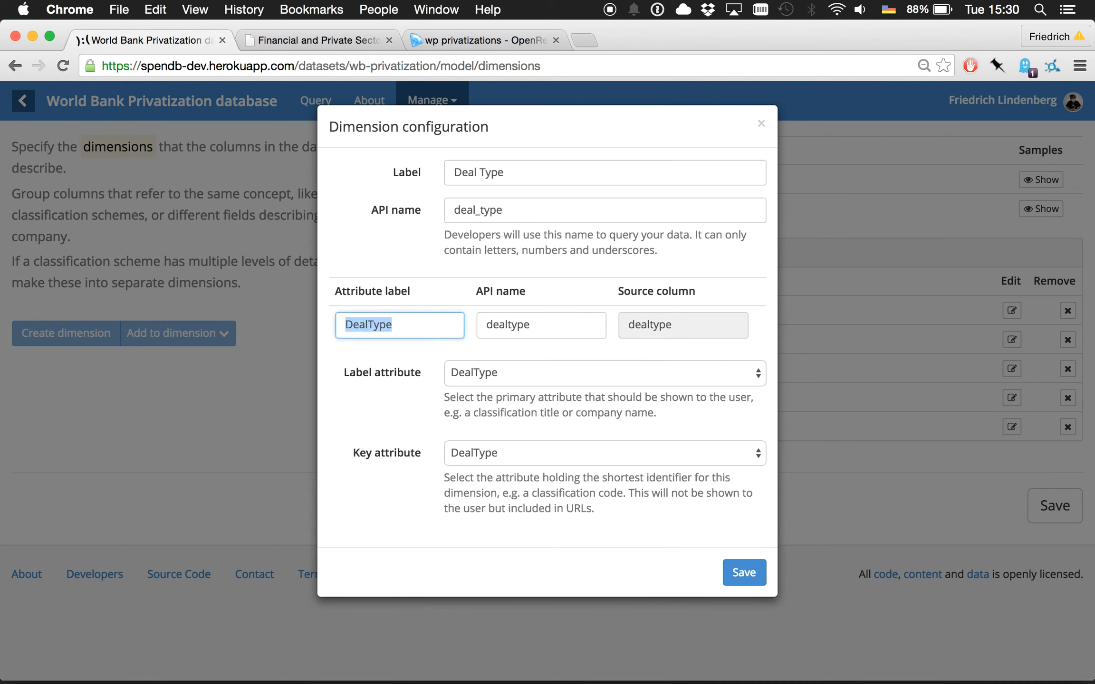
type("Name")
left_click(744, 573)
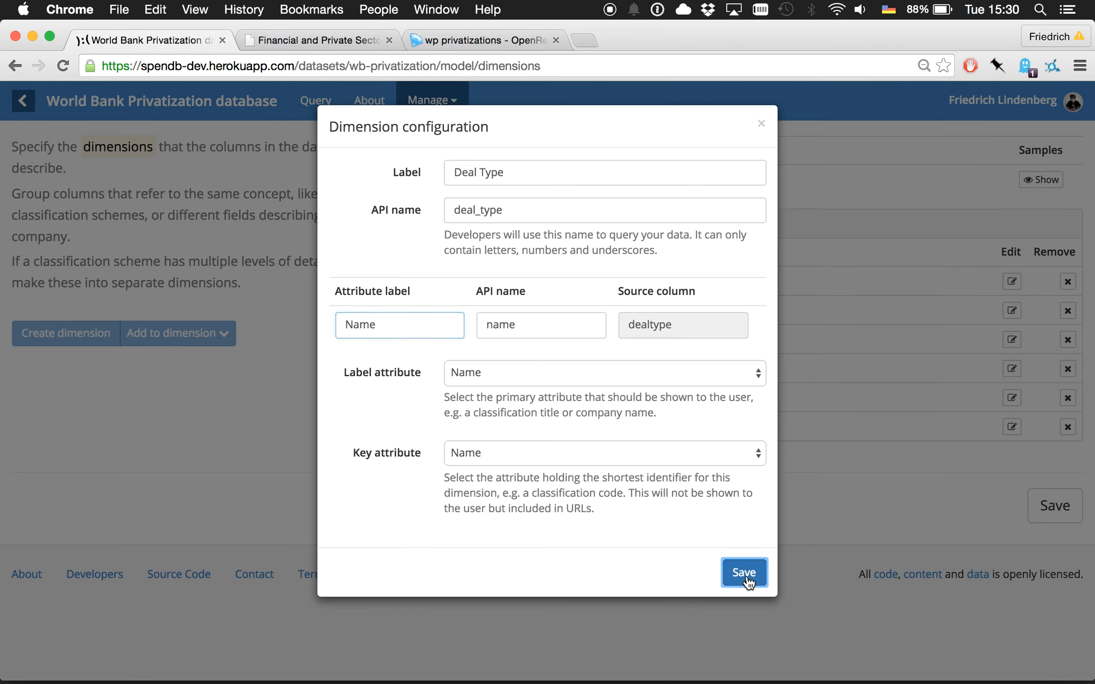
left_click(1056, 507)
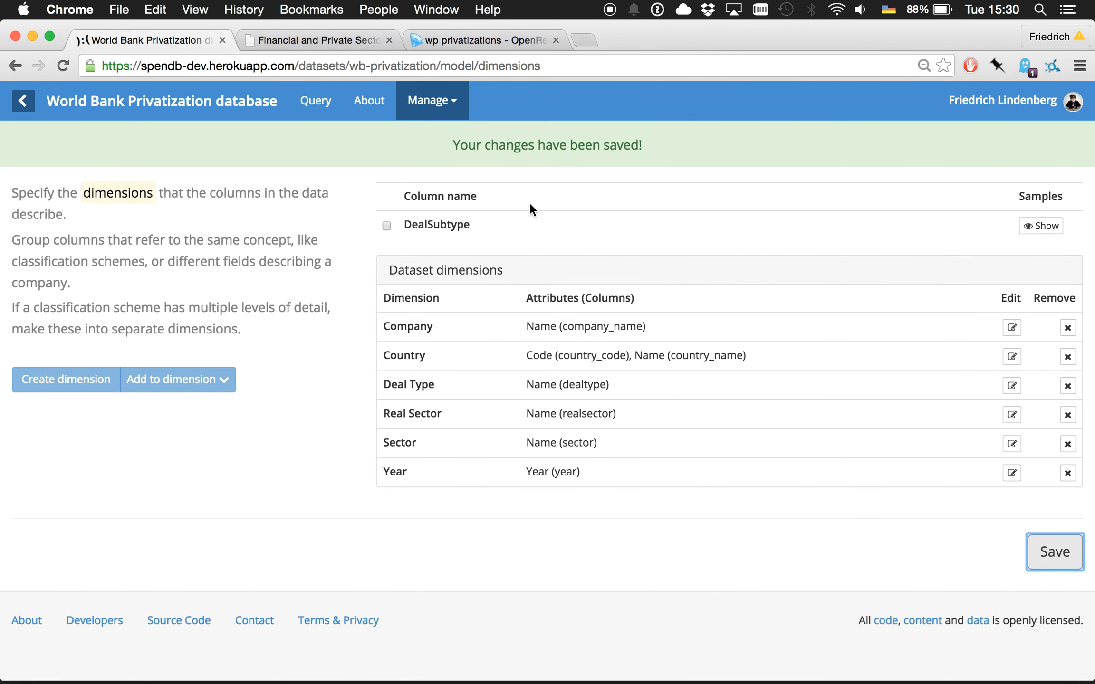
Step: Check the dimension list on the dataset's About page and return to the query view
left_click(375, 107)
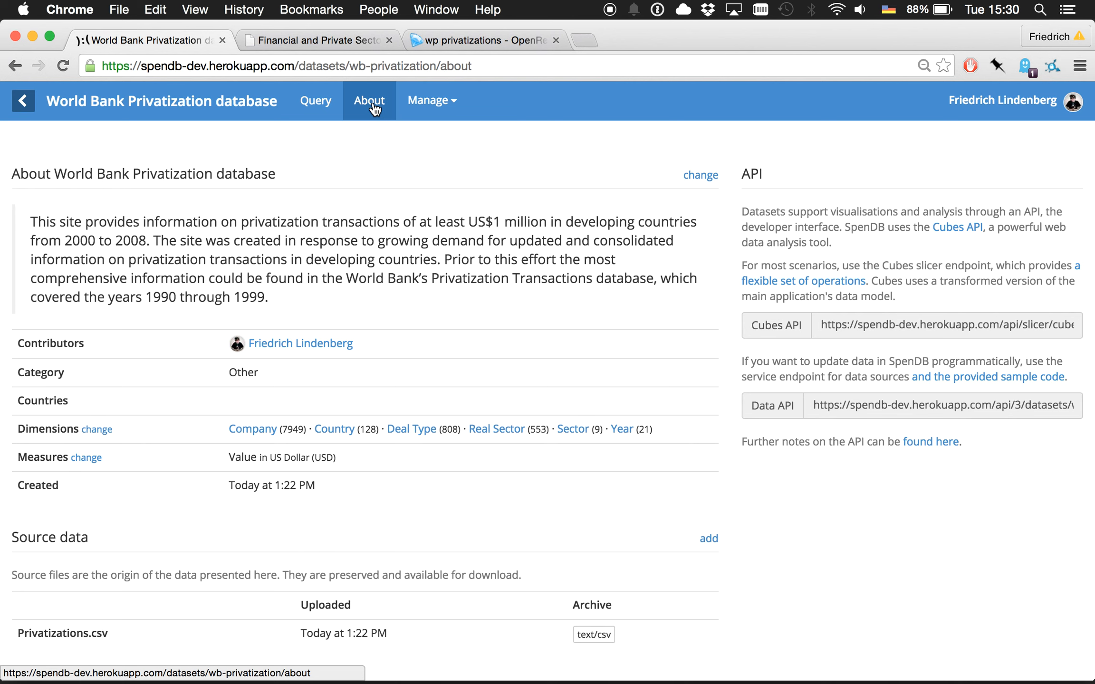
left_click(328, 104)
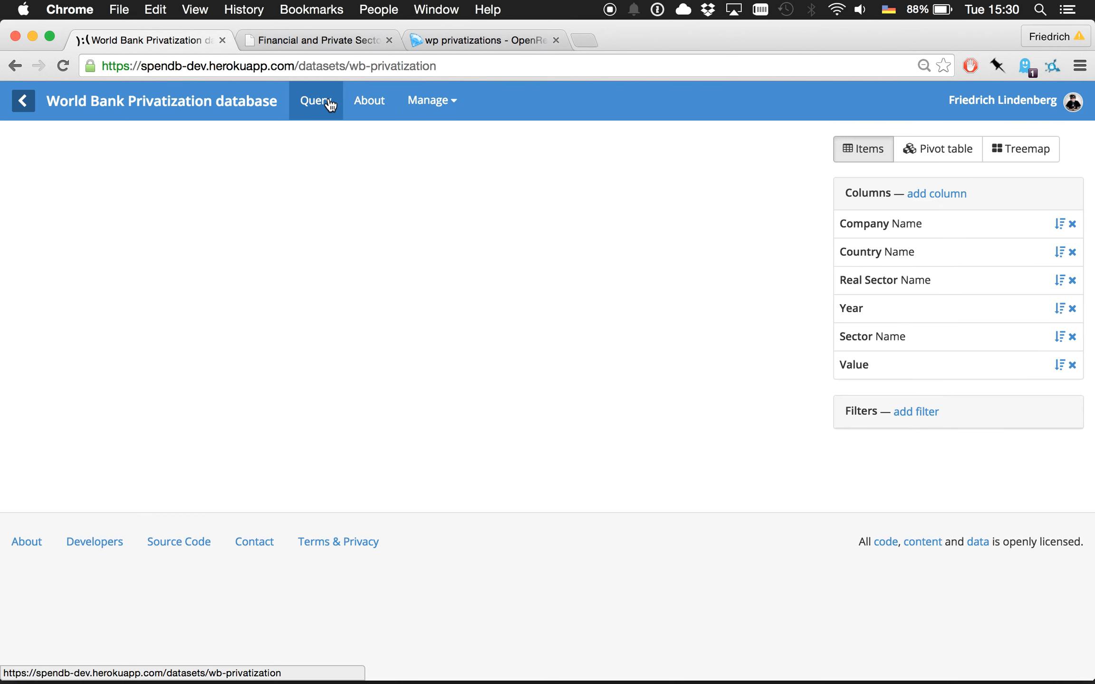